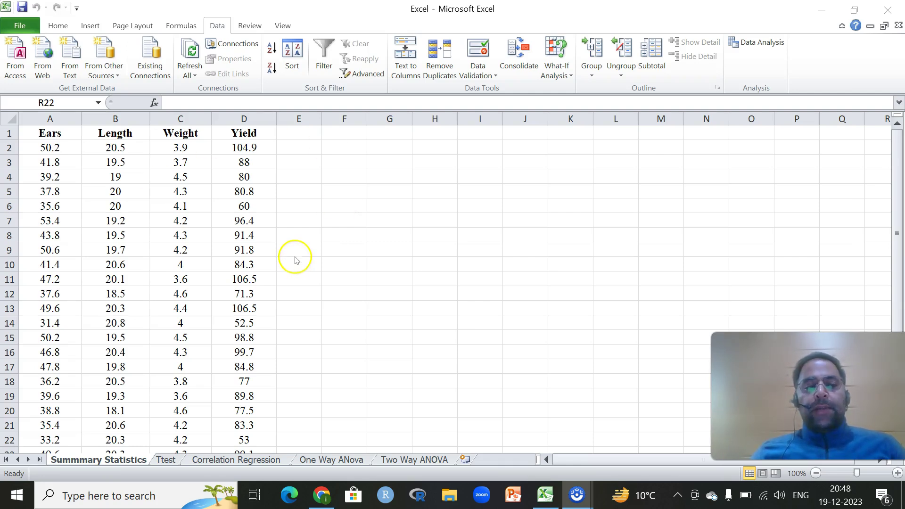
Examine the available Data Analysis tools, from the ANOVA and correlation entries through regression, F-test and t-test options, and close the list
{"action": "left_click", "coordinate": [752, 44]}
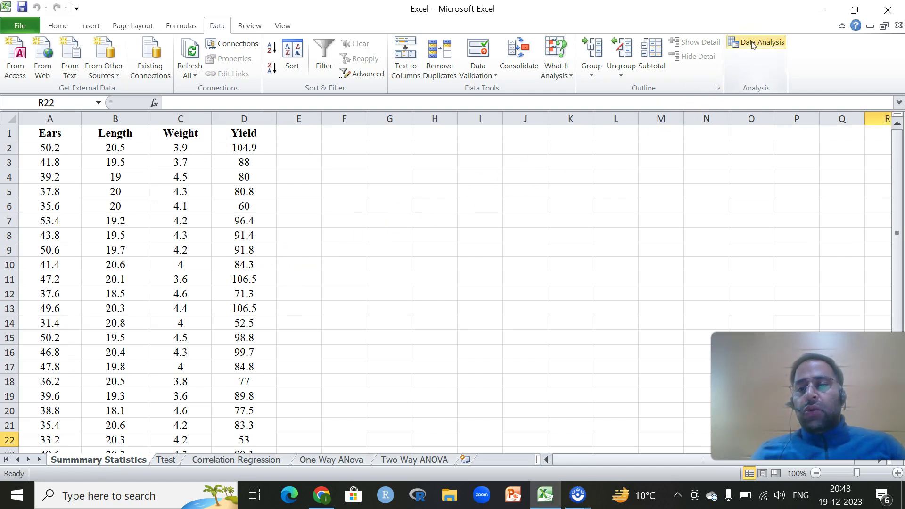
{"action": "left_click", "coordinate": [753, 45]}
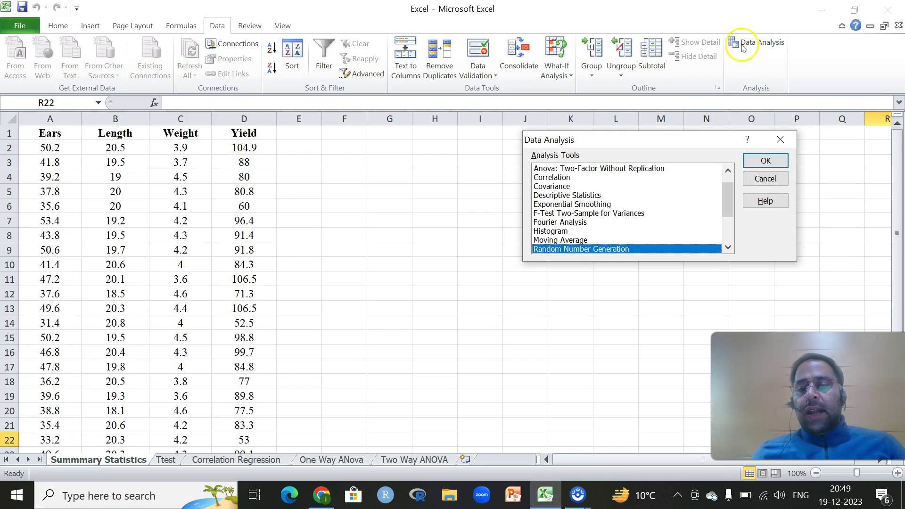
{"action": "left_click_drag", "start_coordinate": [729, 199], "coordinate": [731, 182]}
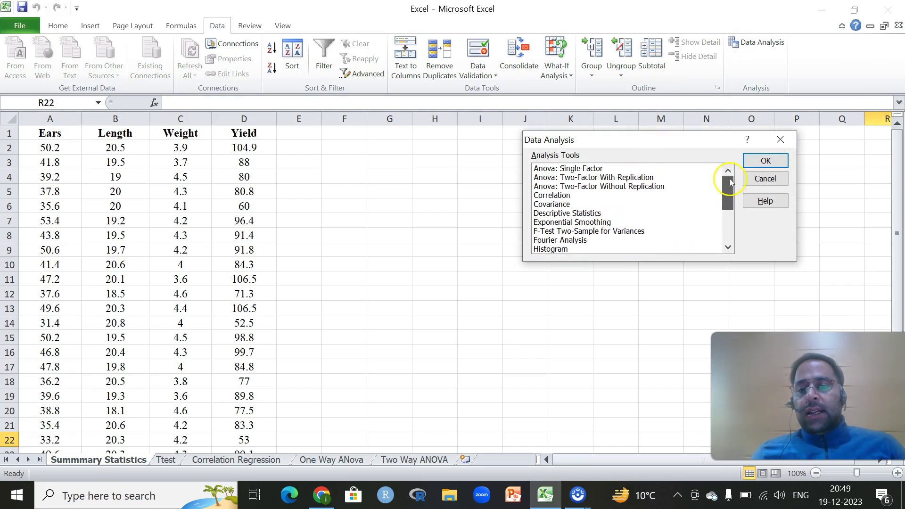
{"action": "left_click", "coordinate": [551, 169]}
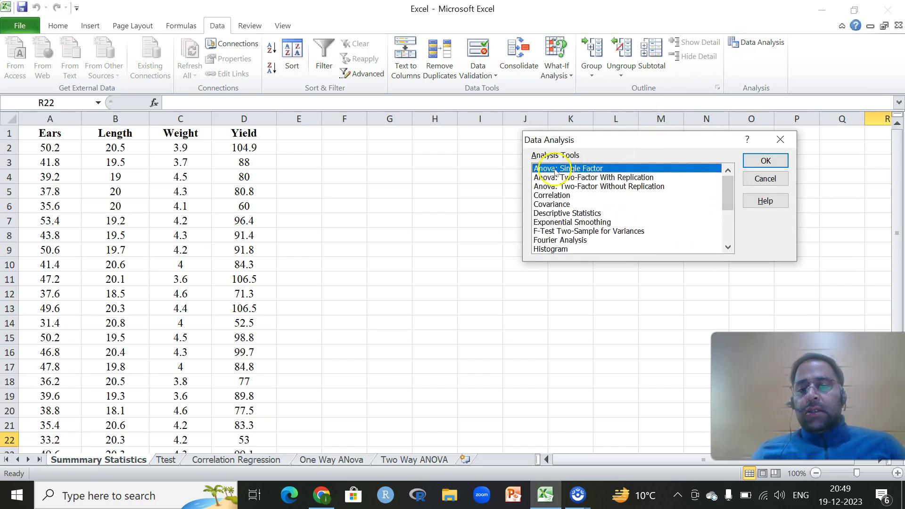
{"action": "left_click", "coordinate": [565, 196]}
{"action": "left_click_drag", "start_coordinate": [733, 188], "coordinate": [726, 198]}
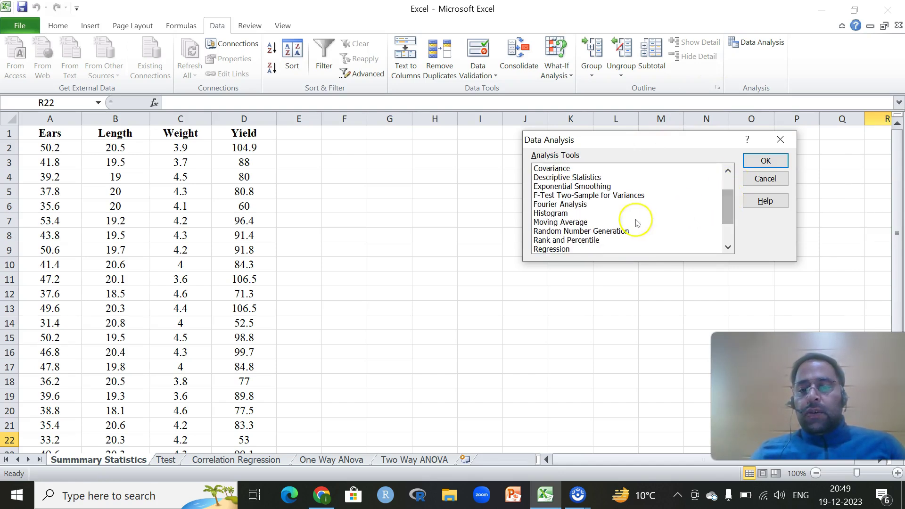
{"action": "left_click", "coordinate": [575, 249]}
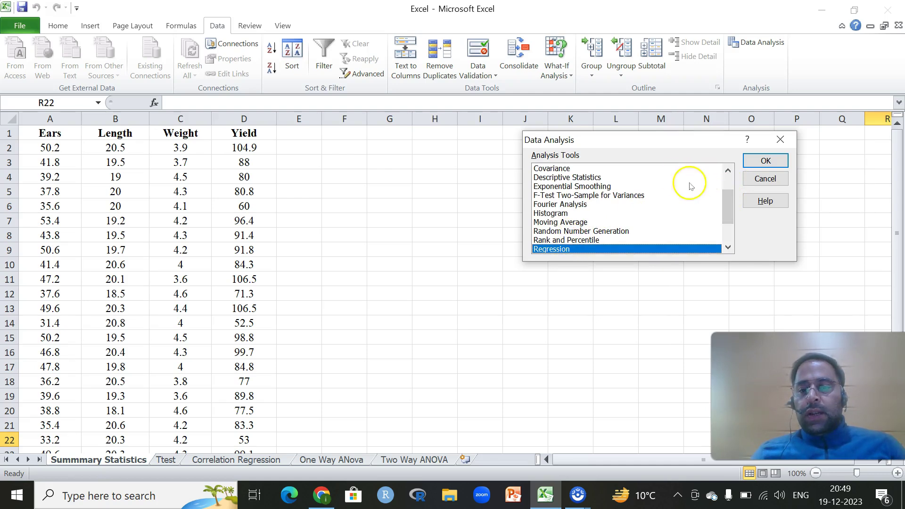
{"action": "left_click", "coordinate": [629, 197]}
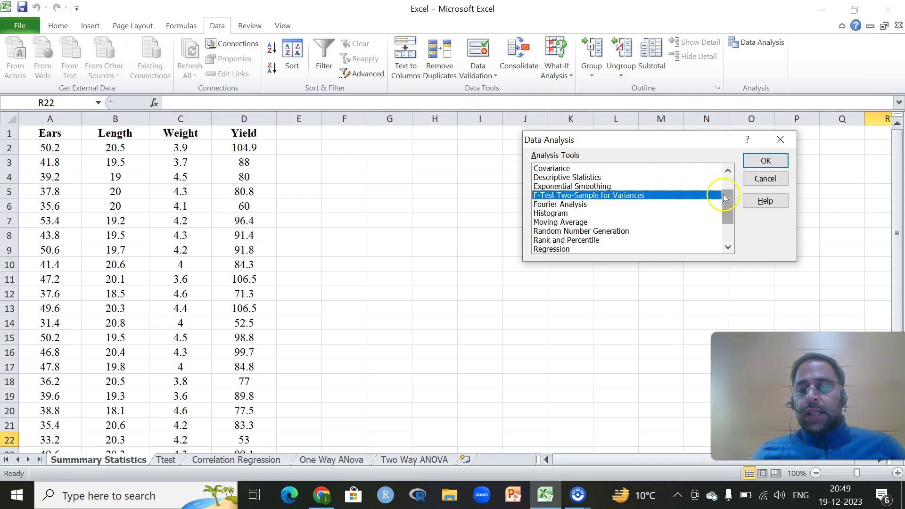
{"action": "left_click_drag", "start_coordinate": [725, 198], "coordinate": [723, 211]}
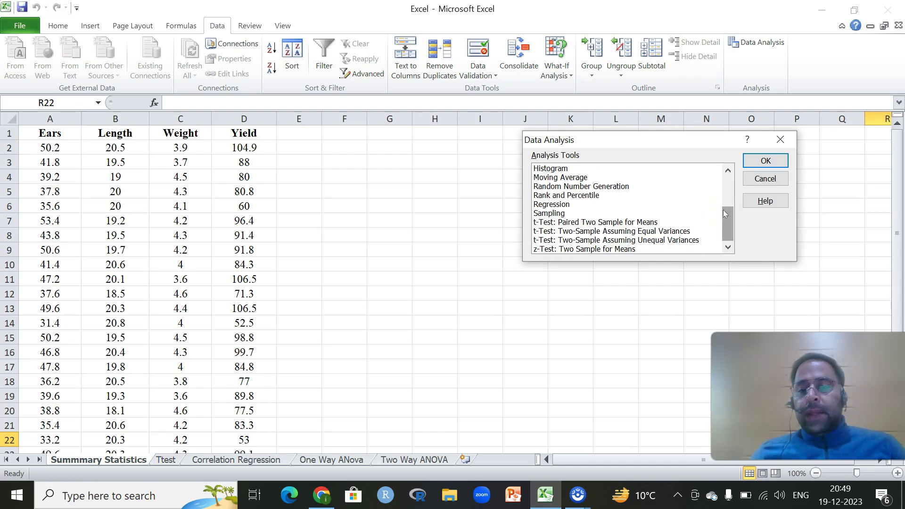
{"action": "left_click", "coordinate": [580, 222]}
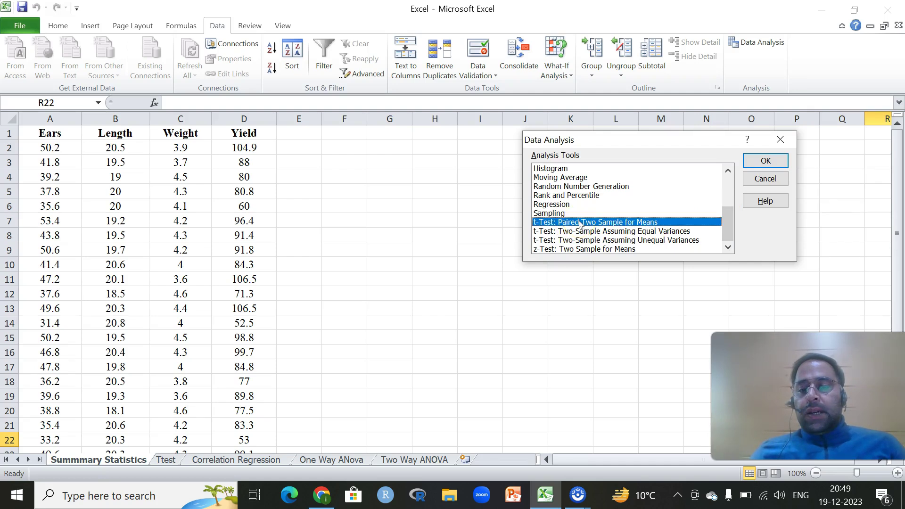
{"action": "left_click", "coordinate": [582, 231]}
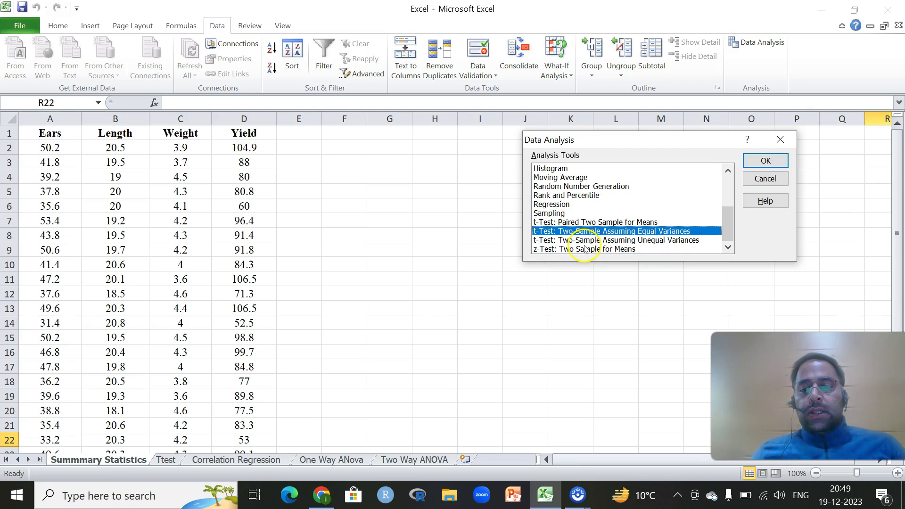
{"action": "left_click", "coordinate": [789, 140]}
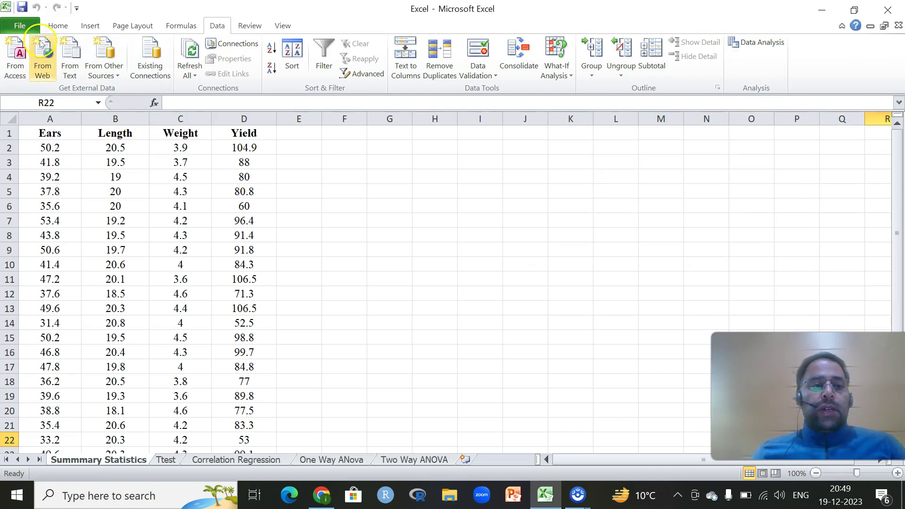
Check in the Excel add-ins settings that Analysis ToolPak is enabled, and close the add-ins list without changes
{"action": "left_click", "coordinate": [28, 27]}
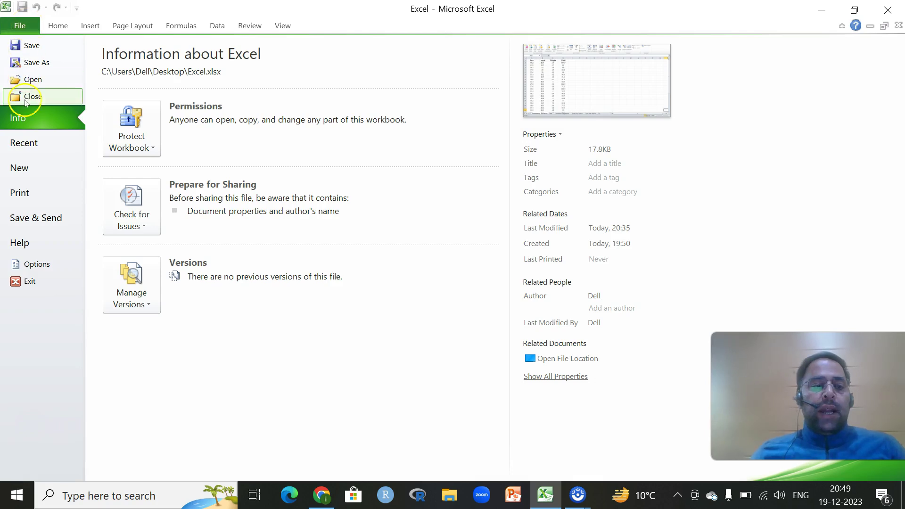
{"action": "left_click", "coordinate": [29, 263]}
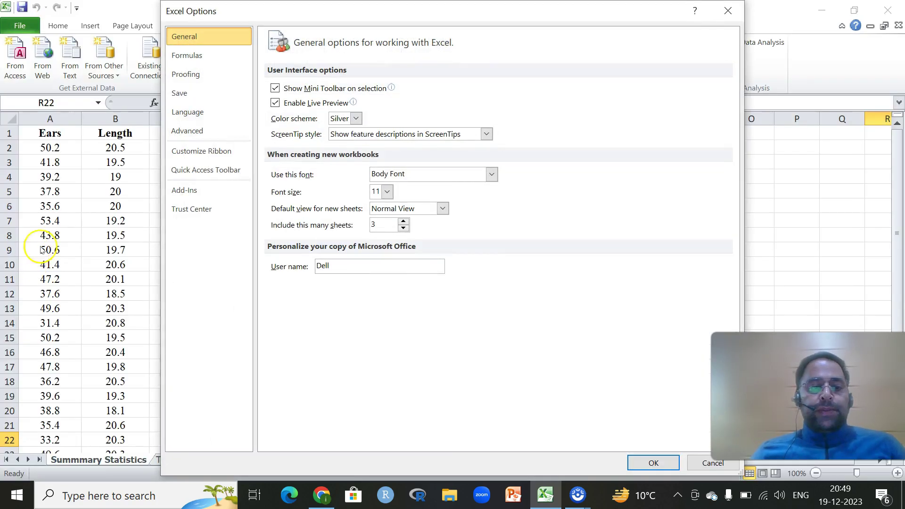
{"action": "left_click", "coordinate": [196, 191]}
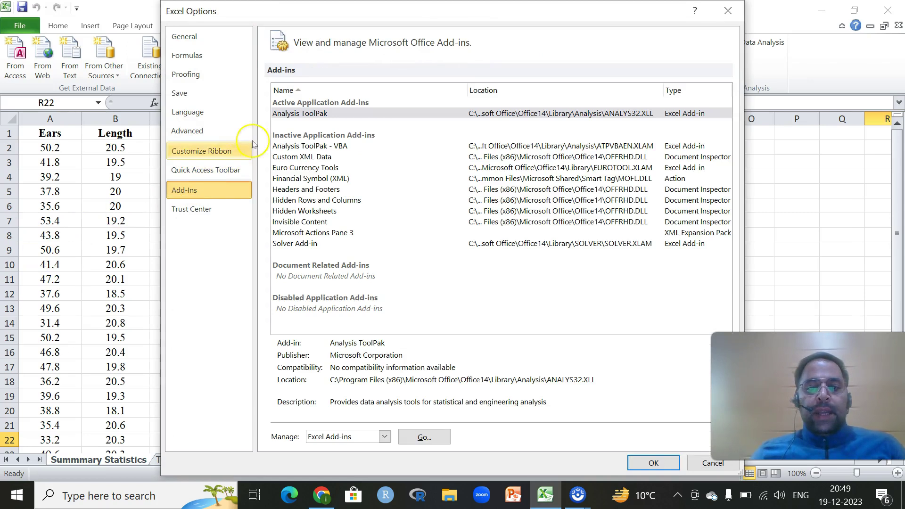
{"action": "left_click", "coordinate": [307, 114]}
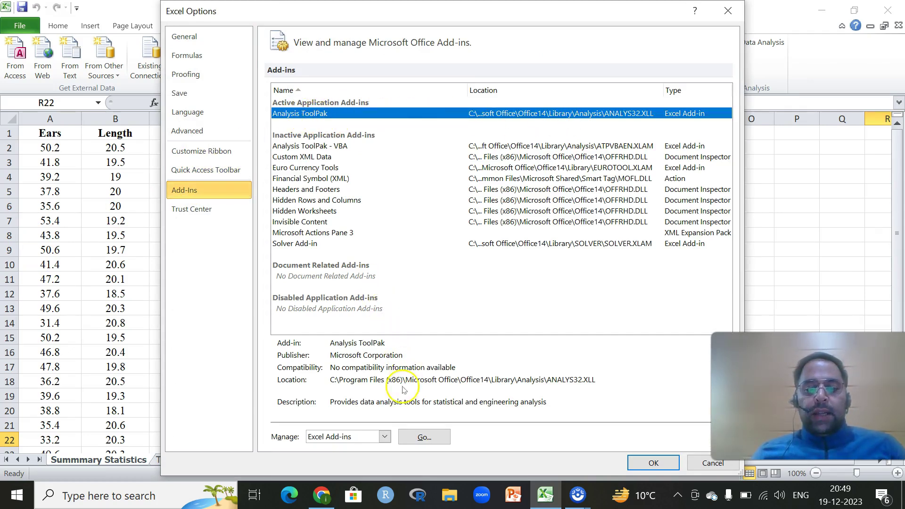
{"action": "left_click", "coordinate": [417, 438]}
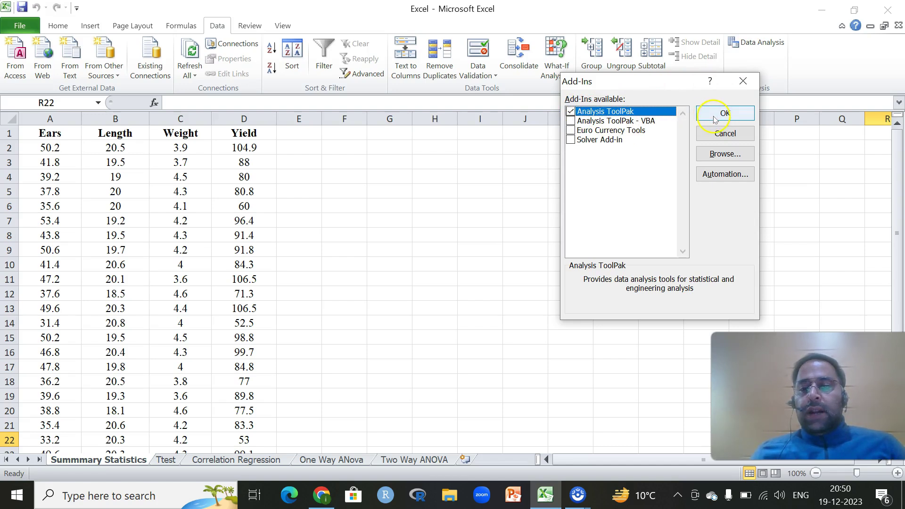
{"action": "left_click", "coordinate": [744, 81]}
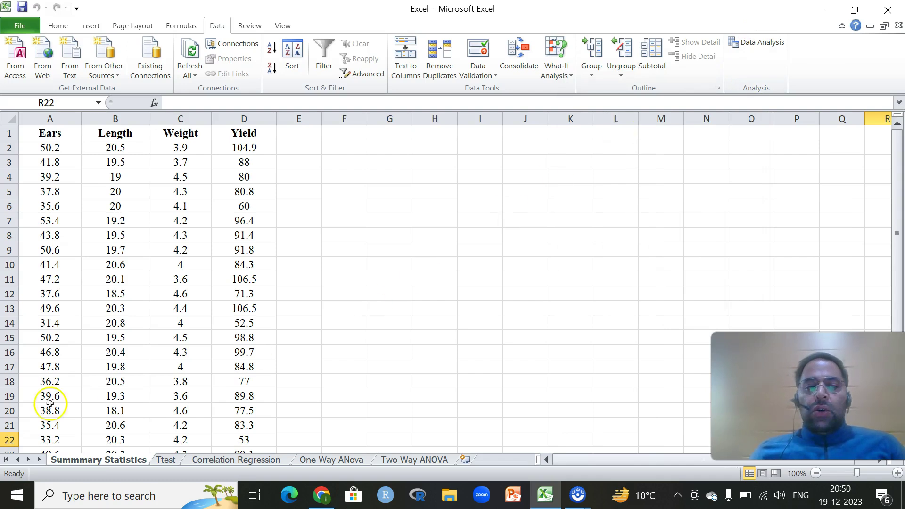
Start a Descriptive Statistics analysis from the Data Analysis tools for the Ears, Length, Weight and Yield data
{"action": "scroll", "coordinate": [200, 386], "scroll_direction": "down", "scroll_amount": 1}
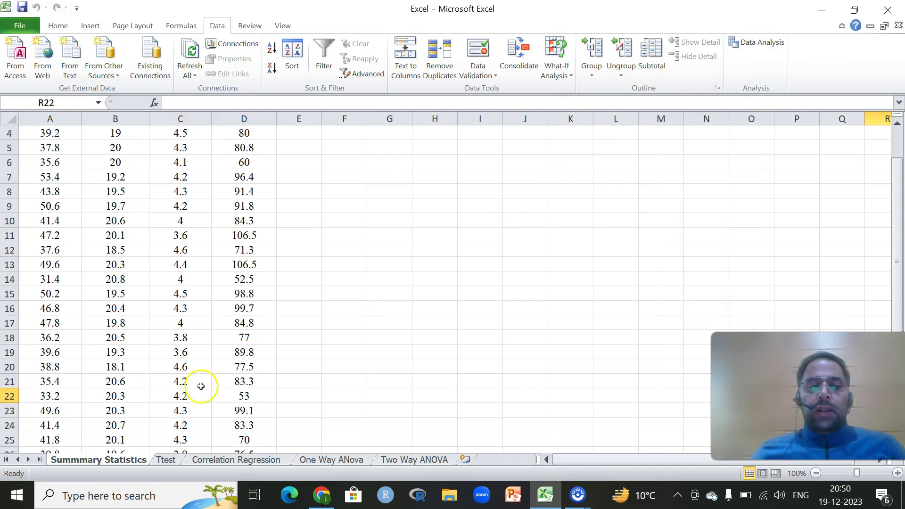
{"action": "scroll", "coordinate": [201, 386], "scroll_direction": "up", "scroll_amount": 1}
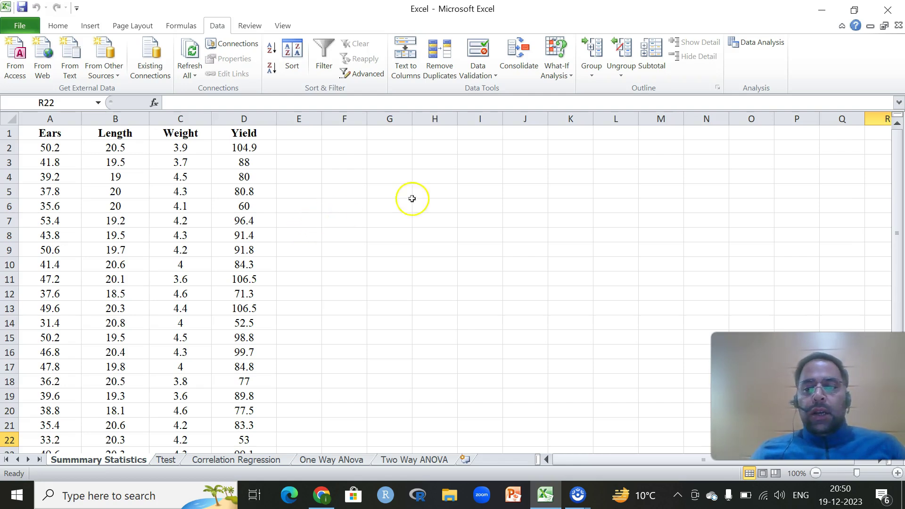
{"action": "left_click", "coordinate": [751, 43]}
{"action": "mouse_move", "coordinate": [726, 198]}
{"action": "left_mouse_down"}
{"action": "mouse_move", "coordinate": [728, 191]}
{"action": "mouse_move", "coordinate": [730, 203]}
{"action": "left_mouse_up"}
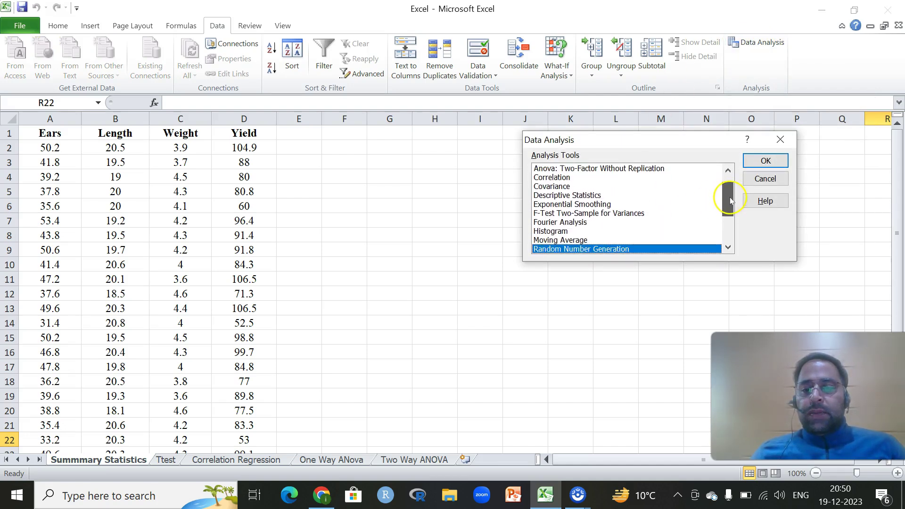
{"action": "left_click", "coordinate": [579, 195]}
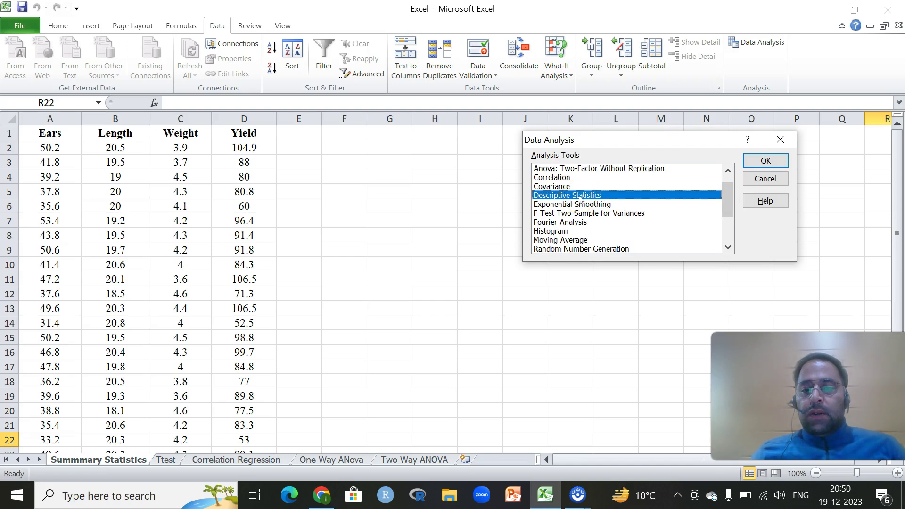
{"action": "left_click", "coordinate": [766, 164]}
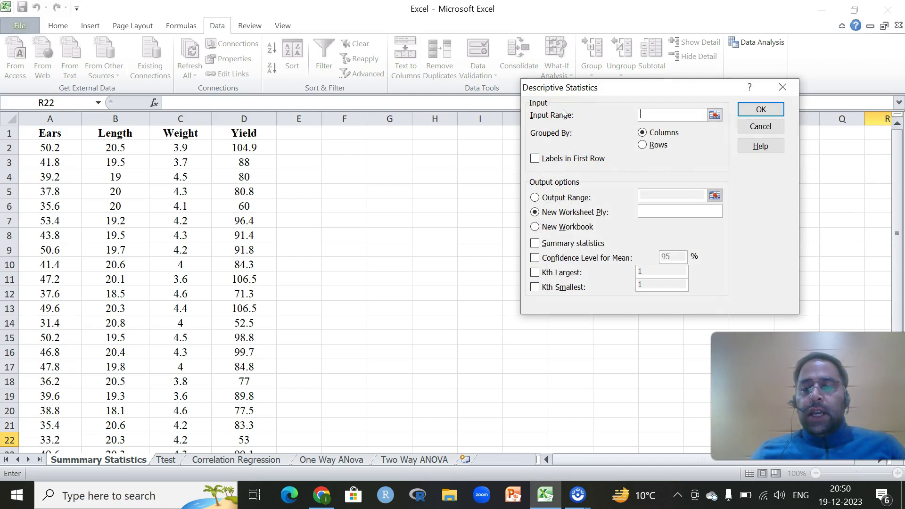
Set the input range to $A$1:$D$33, grouped by columns, with labels in the first row
{"action": "left_click", "coordinate": [715, 115]}
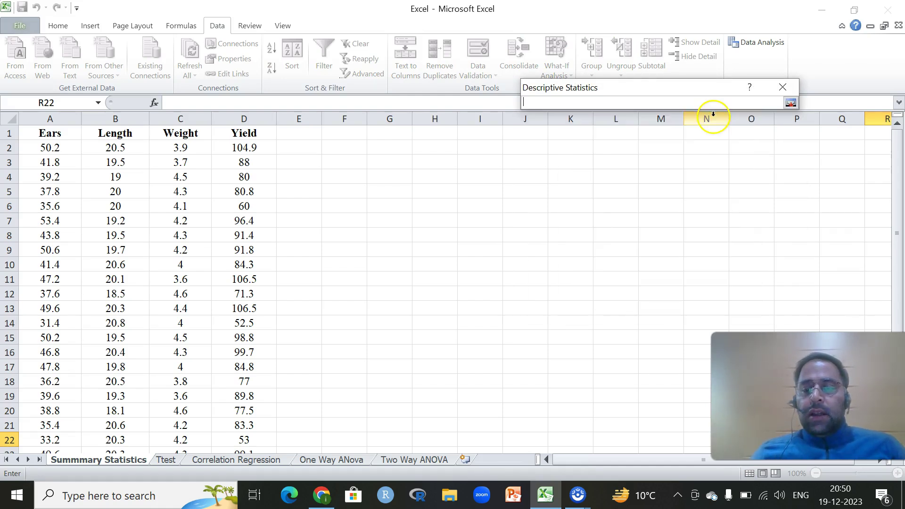
{"action": "left_click_drag", "start_coordinate": [45, 134], "coordinate": [250, 425]}
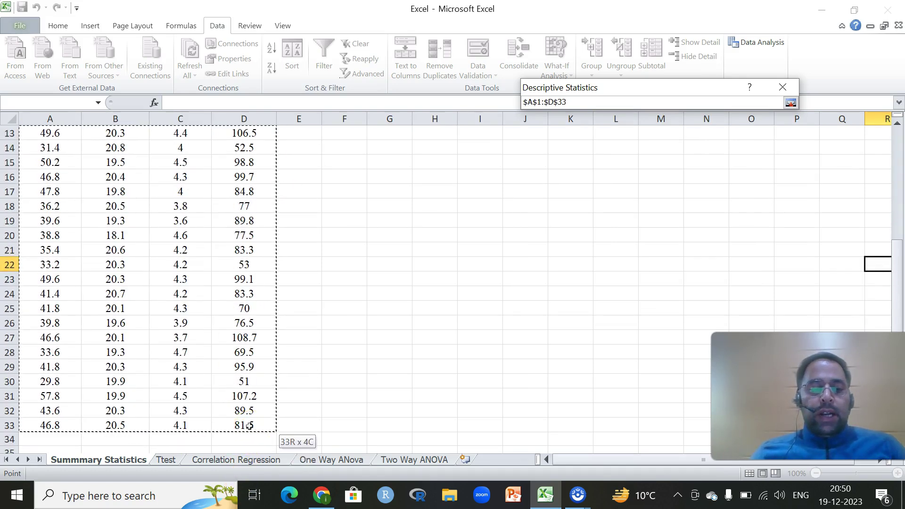
{"action": "left_click", "coordinate": [790, 103]}
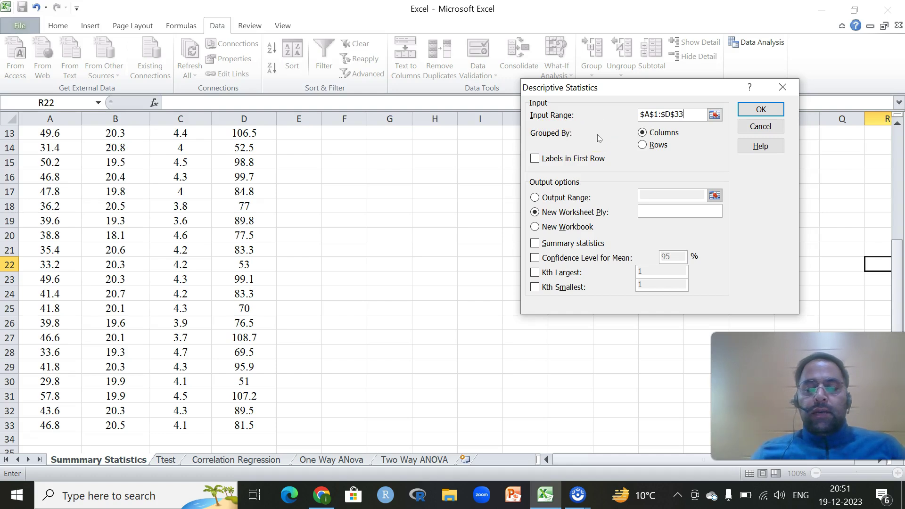
{"action": "left_click", "coordinate": [662, 135]}
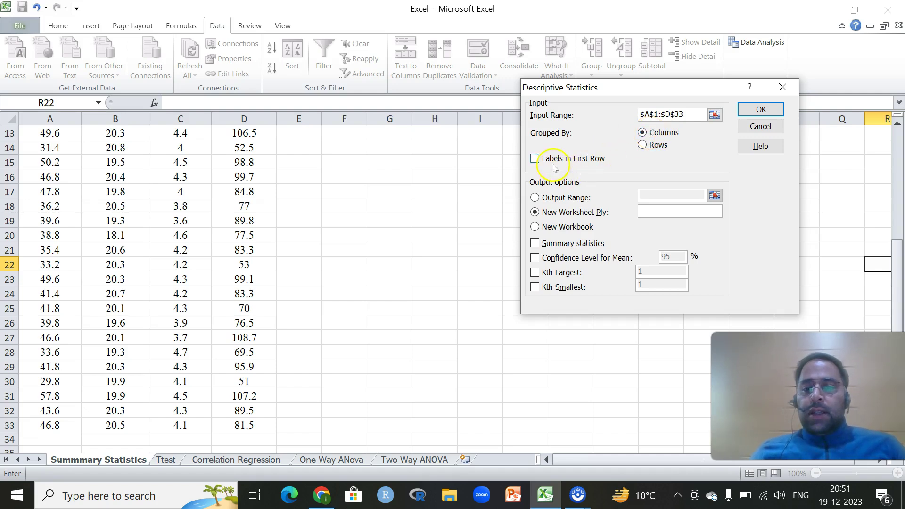
{"action": "left_click", "coordinate": [540, 160]}
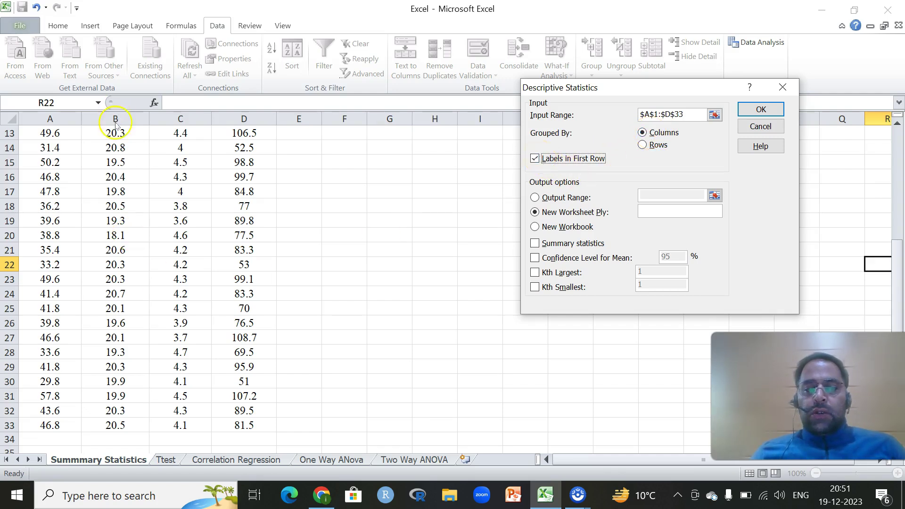
Send the descriptive statistics output to a range on the same sheet starting at cell $E$2
{"action": "left_click", "coordinate": [544, 198]}
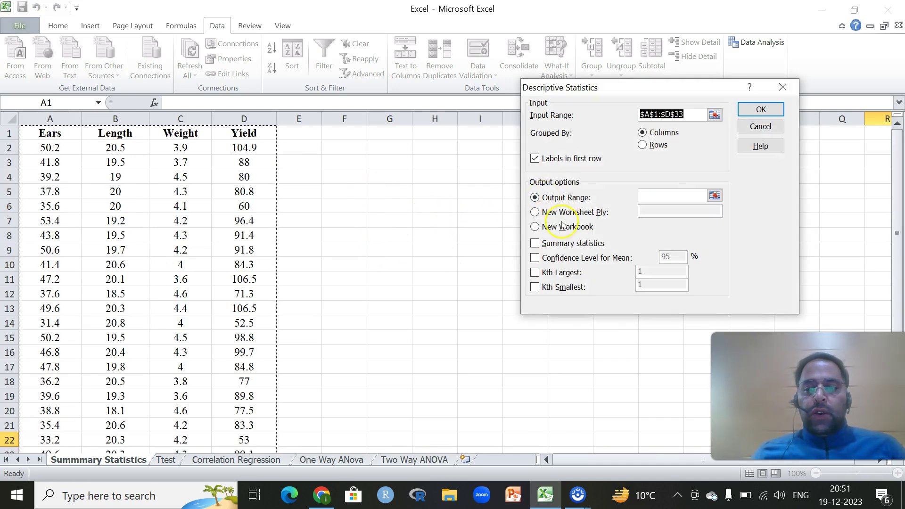
{"action": "left_click", "coordinate": [714, 196]}
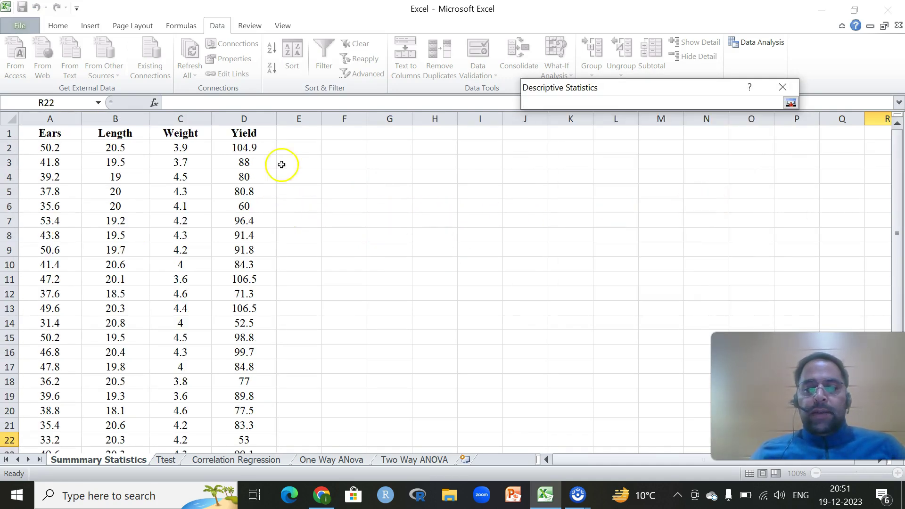
{"action": "left_click", "coordinate": [294, 147]}
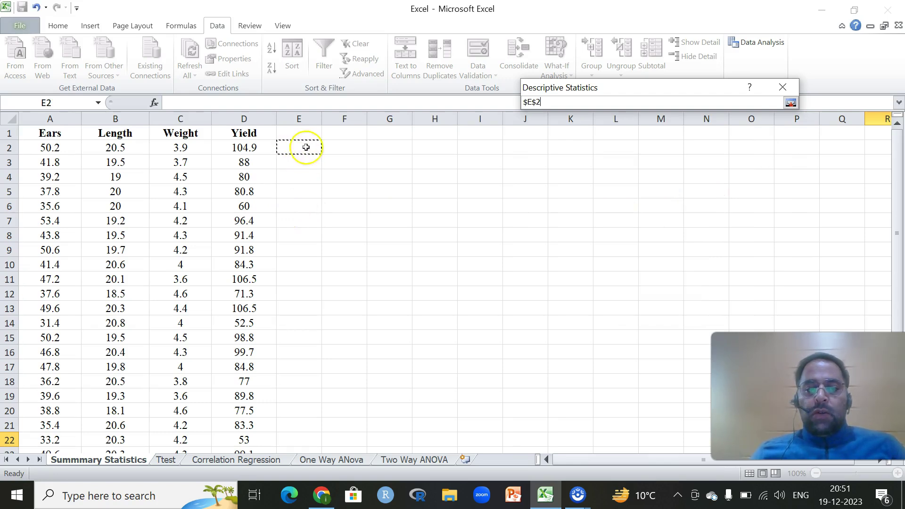
{"action": "left_click", "coordinate": [790, 102]}
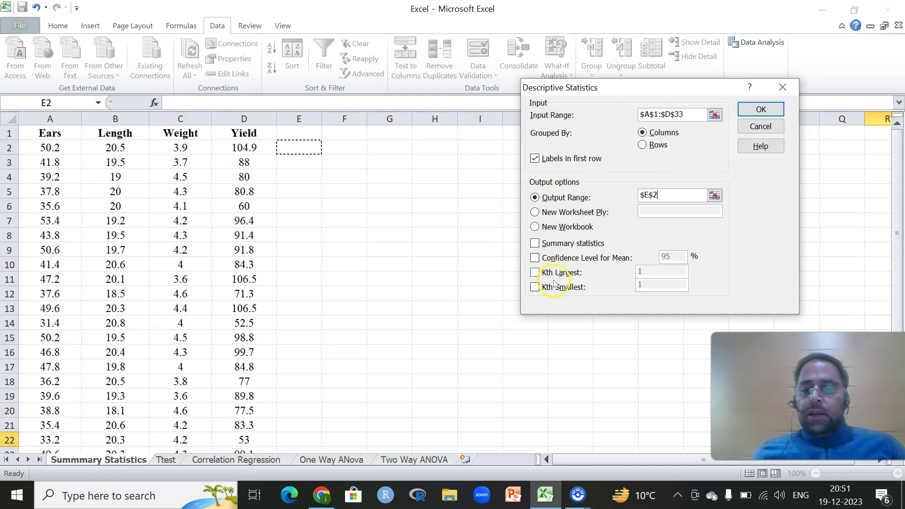
Include summary statistics, the 95% confidence level for the mean, and the Kth largest and Kth smallest values with K set to 1
{"action": "left_click", "coordinate": [535, 244]}
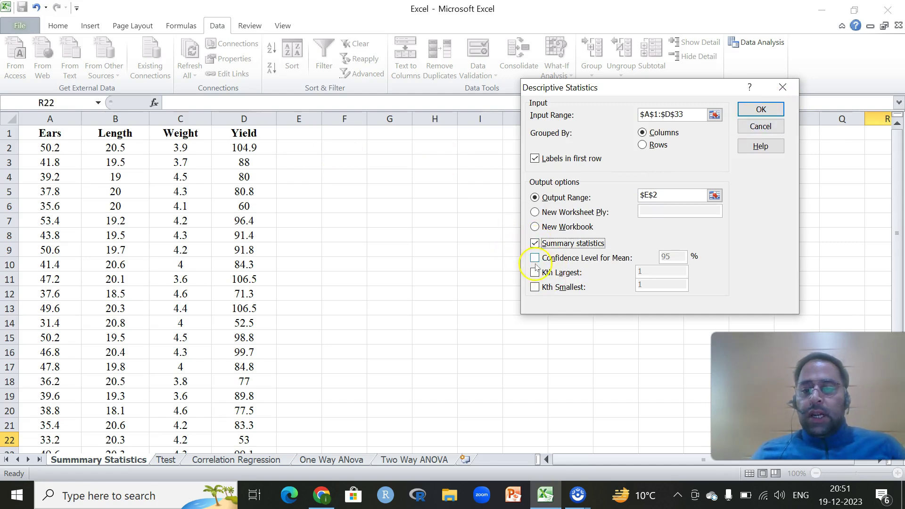
{"action": "left_click", "coordinate": [535, 258]}
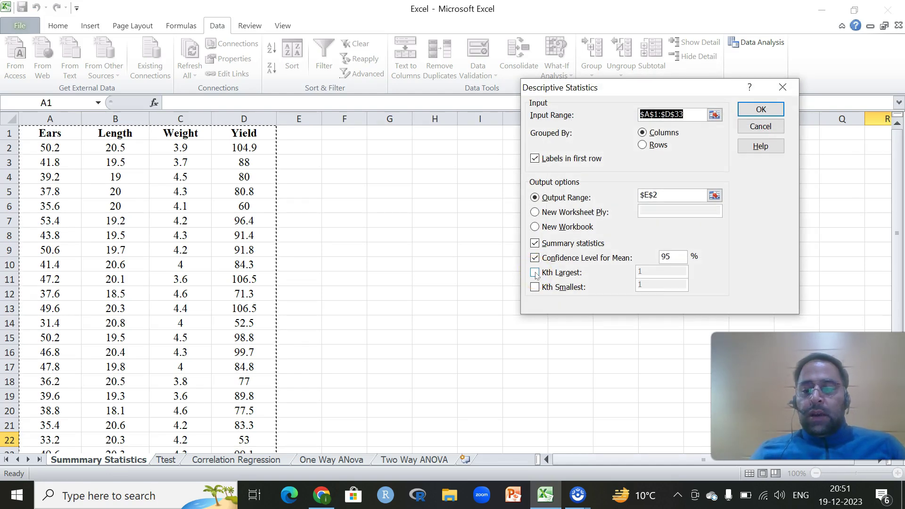
{"action": "left_click", "coordinate": [535, 272]}
{"action": "left_click", "coordinate": [535, 287]}
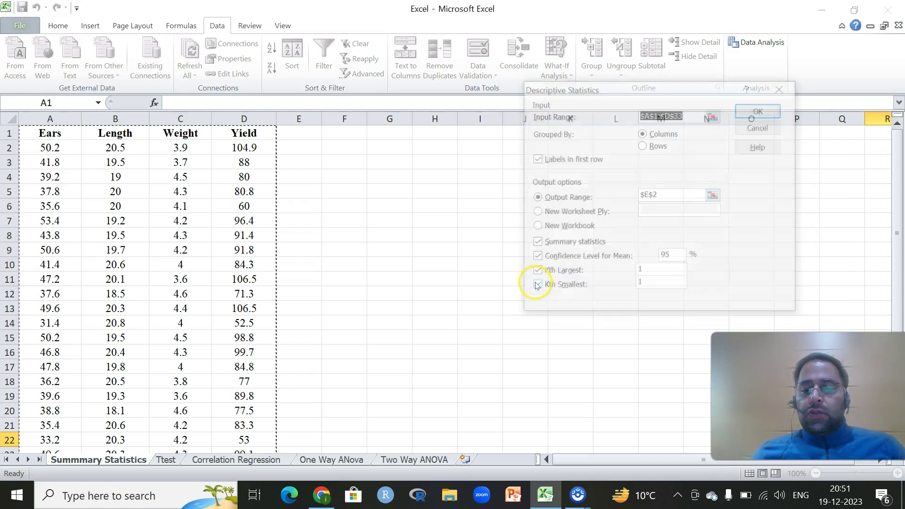
Generate the descriptive statistics output on the current sheet and widen columns E and F to fit their contents
{"action": "left_click", "coordinate": [714, 196]}
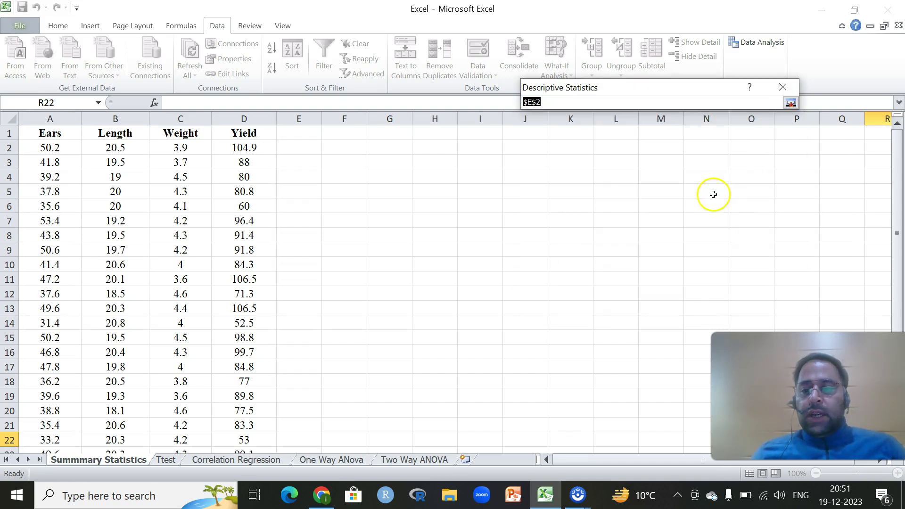
{"action": "left_click", "coordinate": [789, 101]}
{"action": "left_click", "coordinate": [773, 110]}
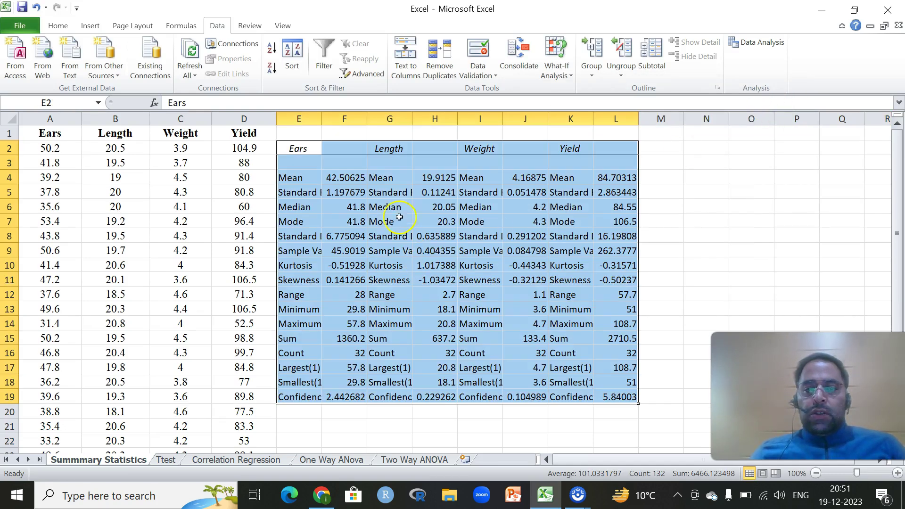
{"action": "left_click_drag", "start_coordinate": [321, 118], "coordinate": [486, 118]}
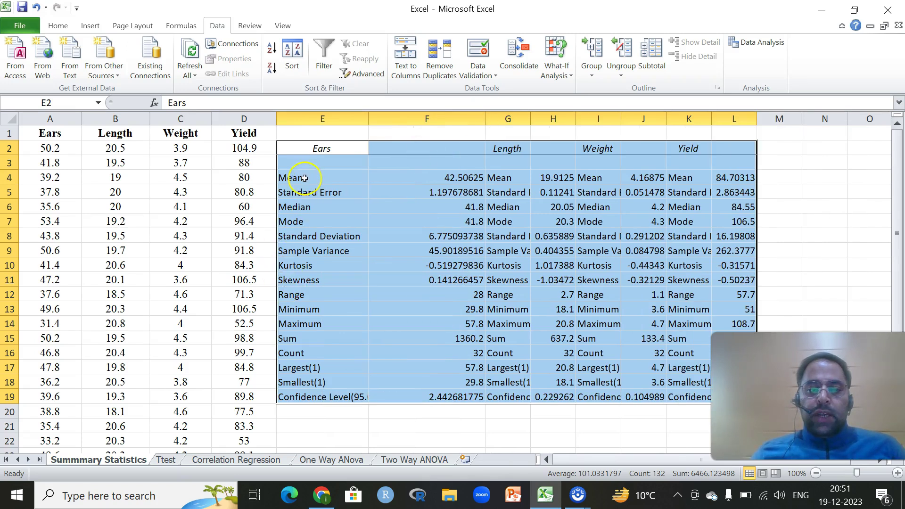
Review each statistic in the Ears output, from the mean and standard error down to the 95% confidence level
{"action": "left_click", "coordinate": [300, 178]}
{"action": "left_click", "coordinate": [302, 193]}
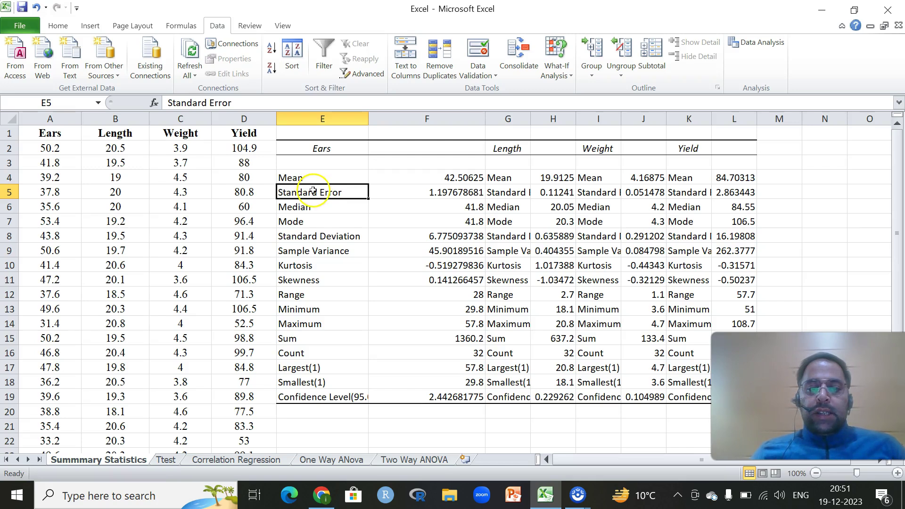
{"action": "left_click", "coordinate": [312, 206]}
{"action": "left_click", "coordinate": [308, 222]}
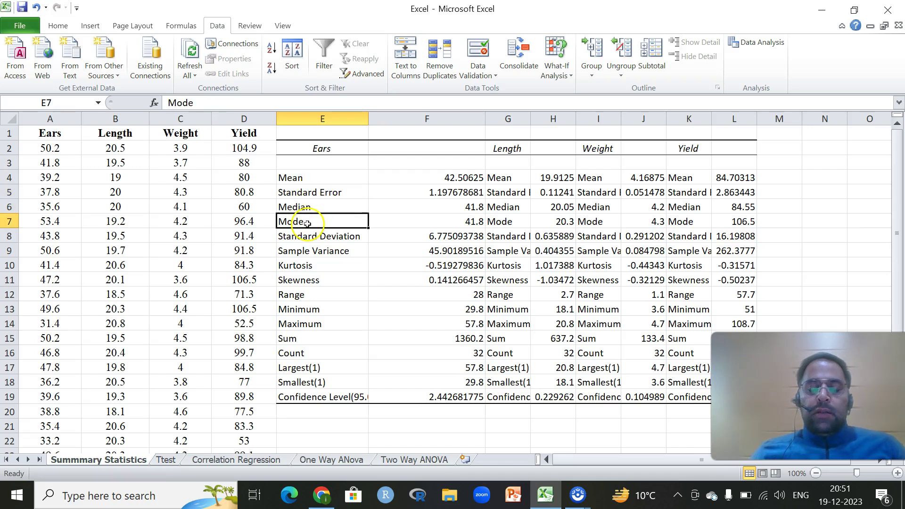
{"action": "left_click", "coordinate": [307, 237]}
{"action": "left_click", "coordinate": [307, 251]}
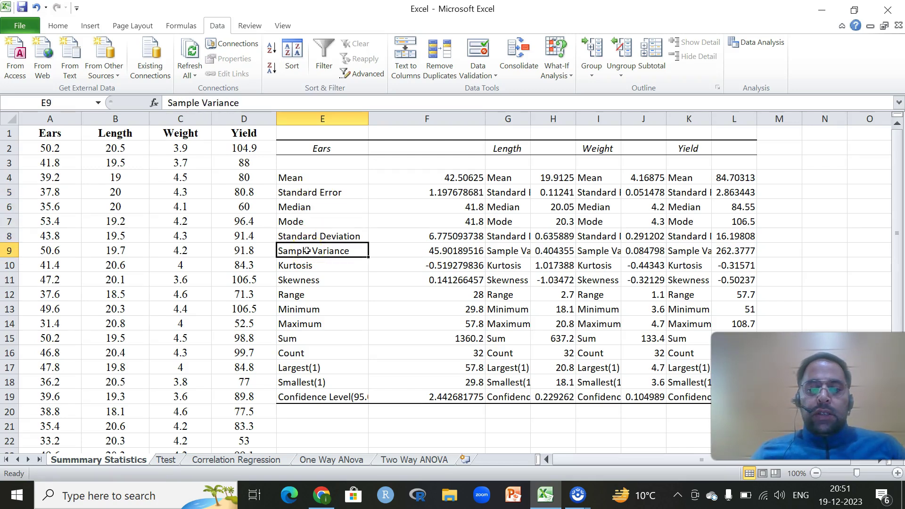
{"action": "left_click", "coordinate": [305, 267]}
{"action": "left_click", "coordinate": [305, 281]}
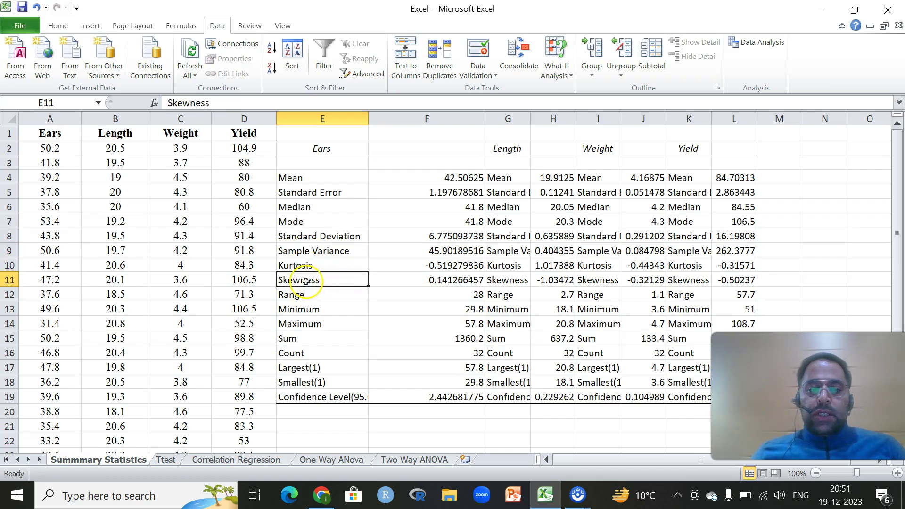
{"action": "left_click", "coordinate": [306, 296]}
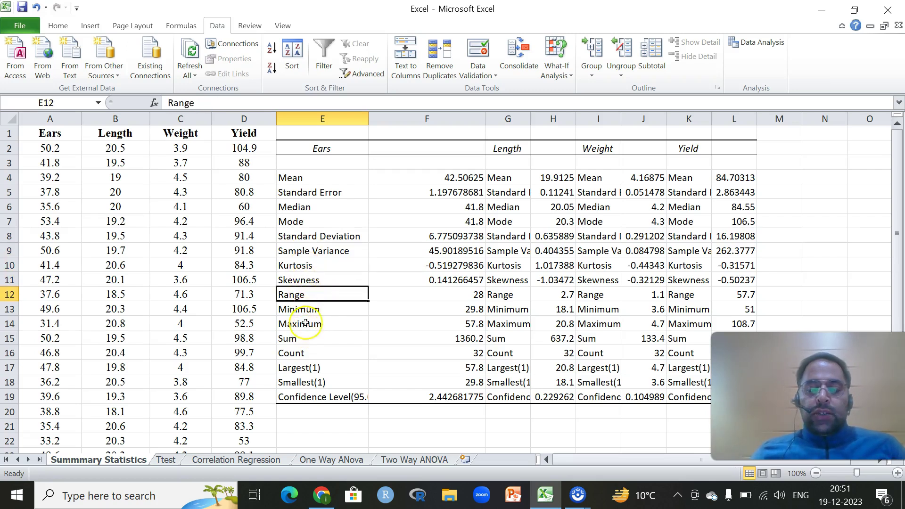
{"action": "left_click", "coordinate": [305, 340]}
{"action": "left_click", "coordinate": [305, 355]}
{"action": "left_click", "coordinate": [305, 369]}
{"action": "left_click", "coordinate": [305, 383]}
{"action": "left_click", "coordinate": [309, 399]}
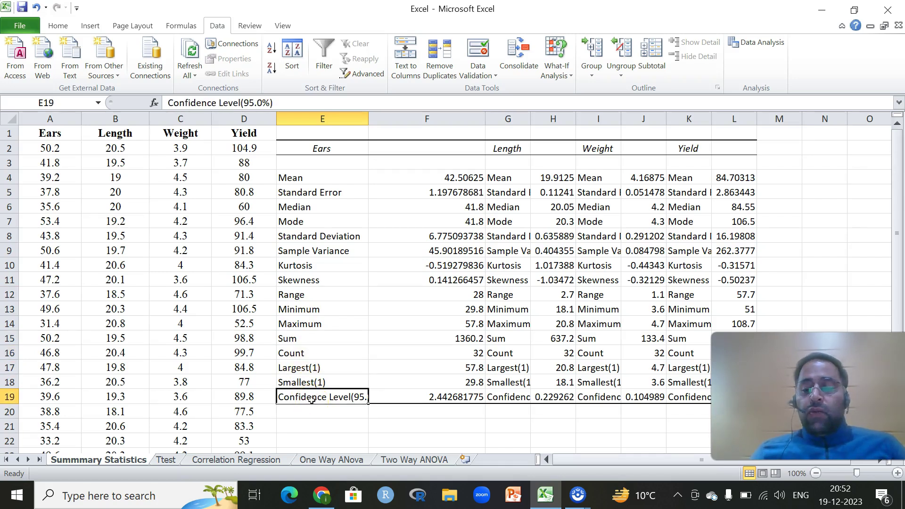
{"action": "left_click", "coordinate": [306, 390]}
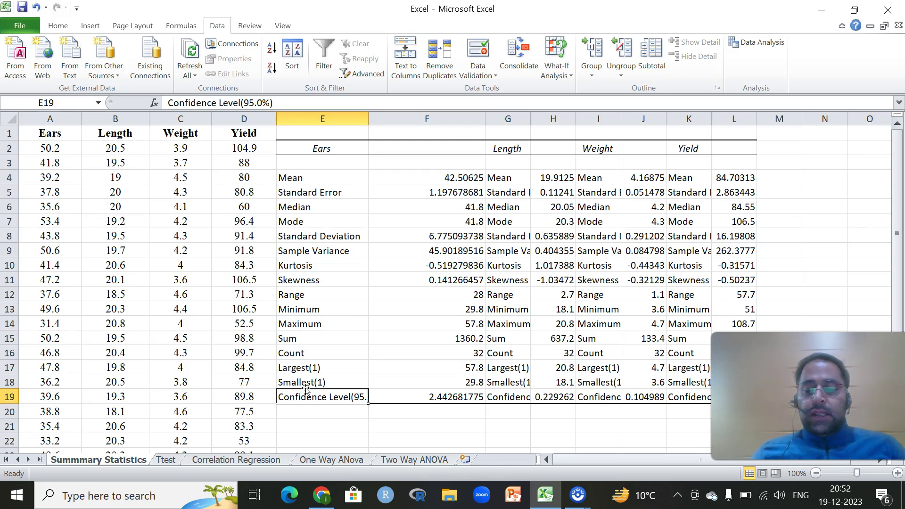
On the Ttest sheet, start a t-Test: Two-Sample Assuming Equal Variances for potato varieties A and B
{"action": "left_click", "coordinate": [173, 461]}
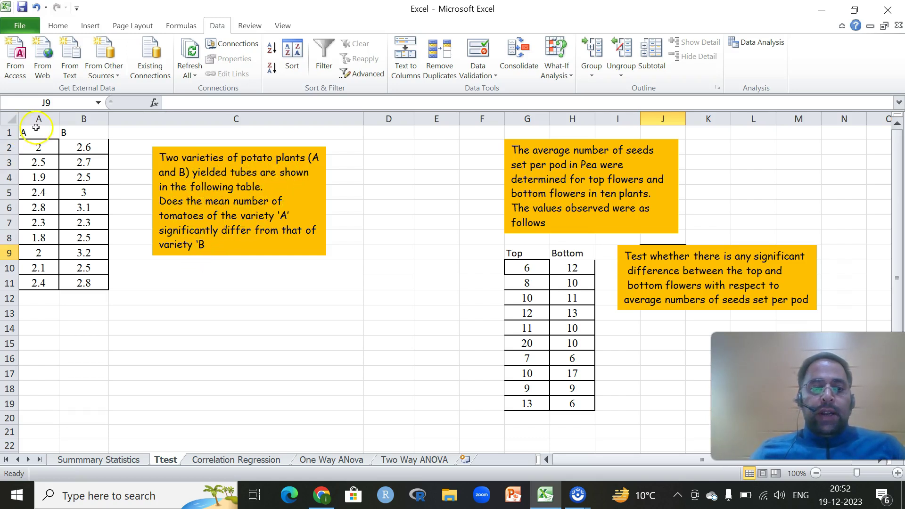
{"action": "left_click", "coordinate": [195, 218]}
{"action": "double_click", "coordinate": [195, 218]}
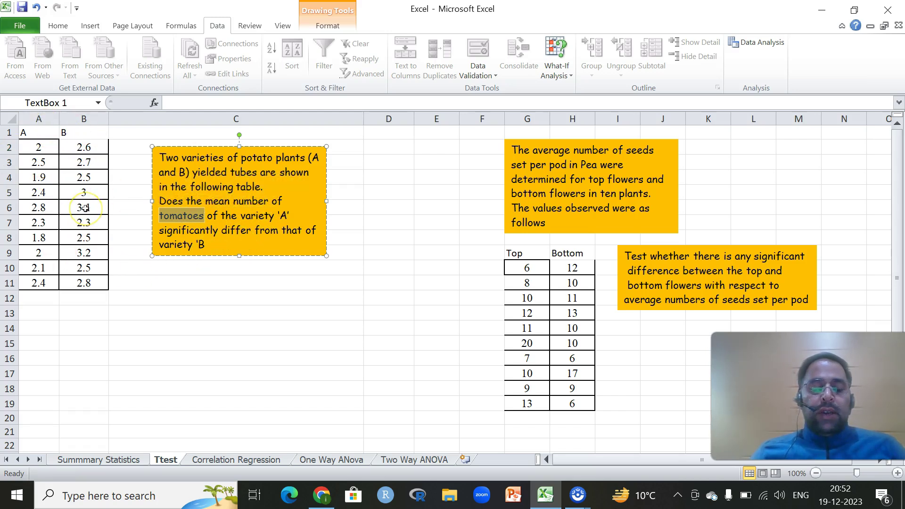
{"action": "left_click", "coordinate": [128, 175]}
{"action": "left_click", "coordinate": [84, 147]}
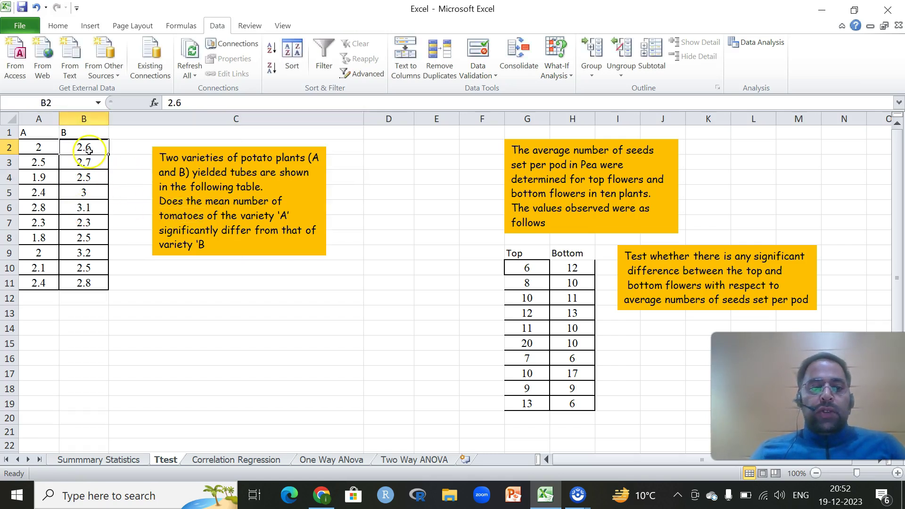
{"action": "left_click", "coordinate": [746, 43]}
{"action": "left_click_drag", "start_coordinate": [731, 204], "coordinate": [731, 230]}
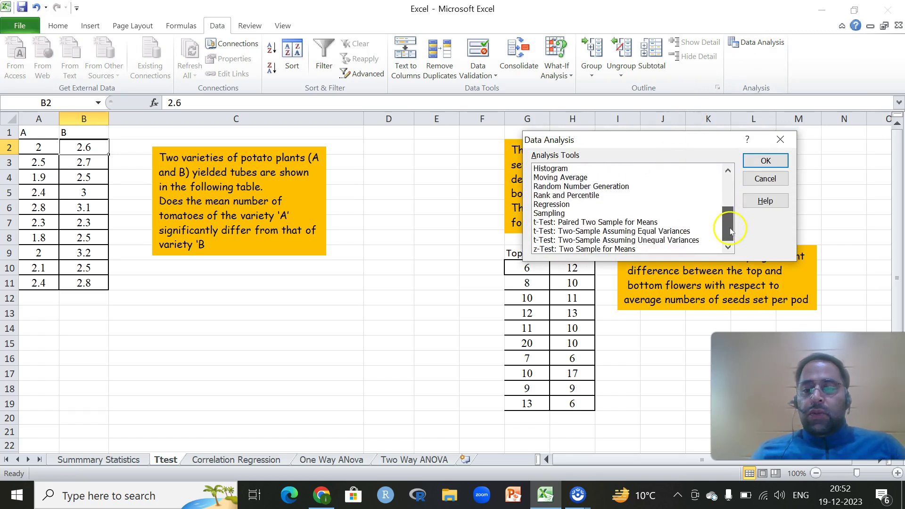
{"action": "left_click", "coordinate": [581, 231]}
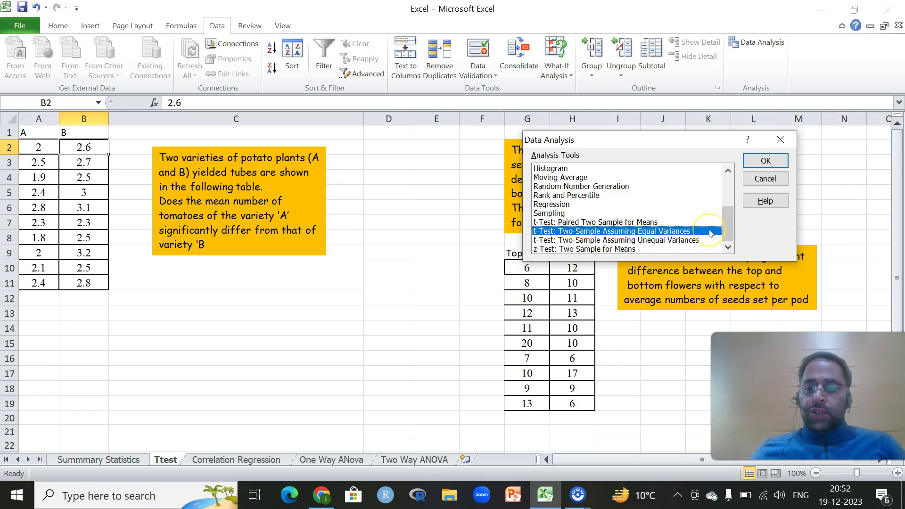
{"action": "left_click", "coordinate": [765, 162]}
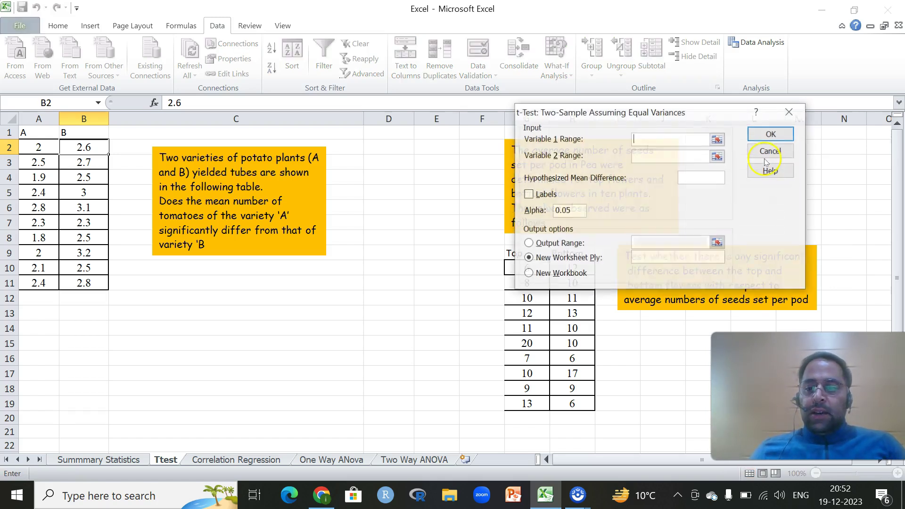
Set the Variable 1 range to $A$1:$A$11, the Variable 2 range to $B$1:$B$11 and the hypothesized mean difference to 0
{"action": "left_click", "coordinate": [705, 139]}
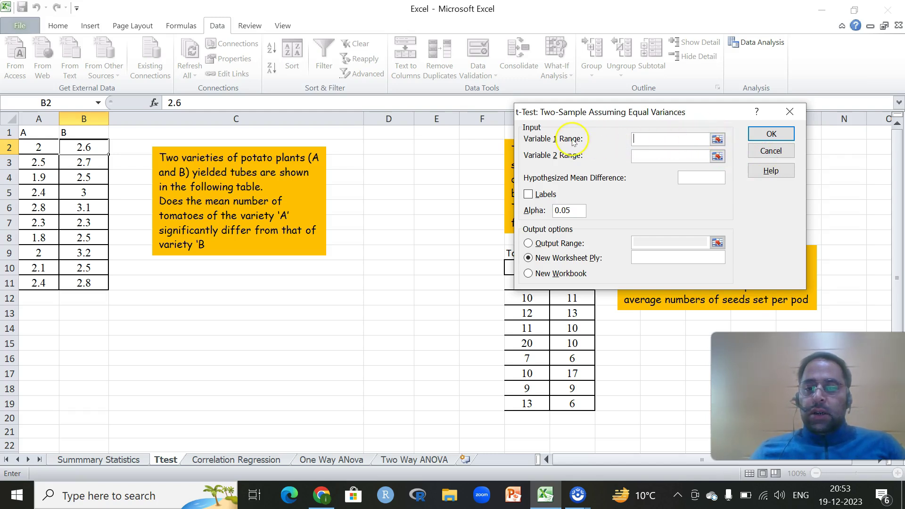
{"action": "left_click", "coordinate": [717, 140]}
{"action": "left_click_drag", "start_coordinate": [32, 133], "coordinate": [41, 283]}
{"action": "left_click", "coordinate": [797, 128]}
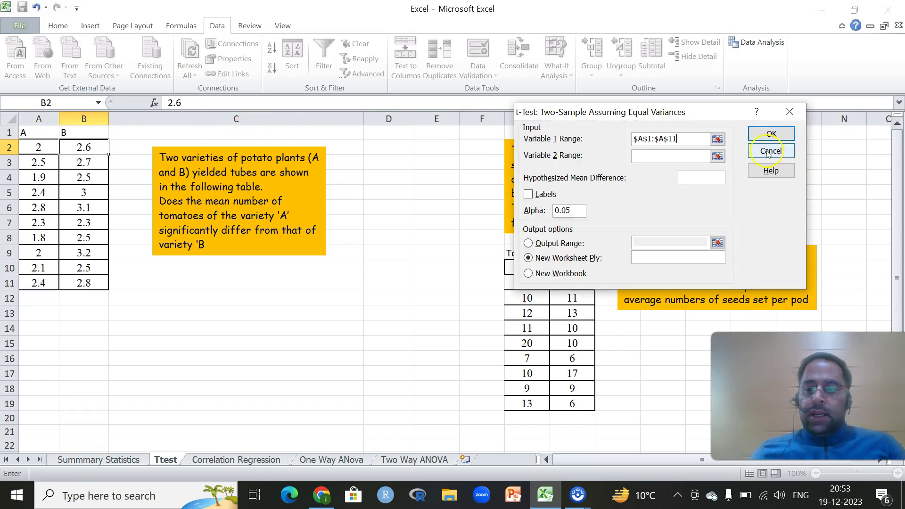
{"action": "left_click", "coordinate": [716, 156]}
{"action": "left_click_drag", "start_coordinate": [84, 132], "coordinate": [85, 283]}
{"action": "left_click", "coordinate": [797, 128]}
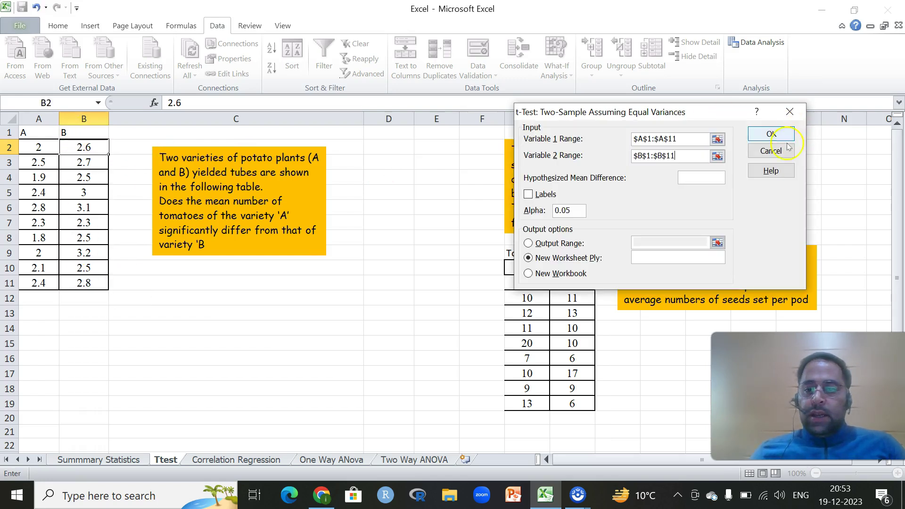
{"action": "left_click", "coordinate": [694, 176]}
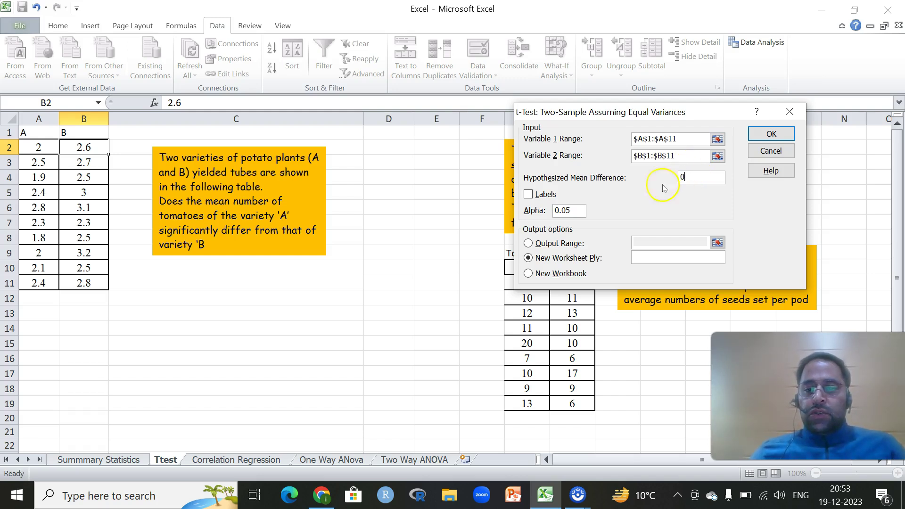
Run the t-test with labels and output to $A$18 on the same sheet, and widen column A for the results
{"action": "left_click", "coordinate": [530, 243]}
{"action": "left_click", "coordinate": [717, 242]}
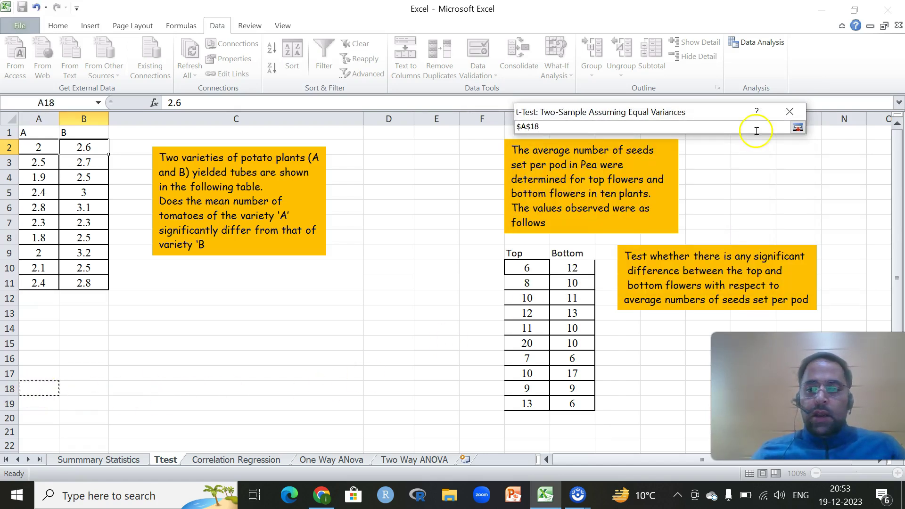
{"action": "left_click", "coordinate": [798, 127]}
{"action": "left_click", "coordinate": [771, 134]}
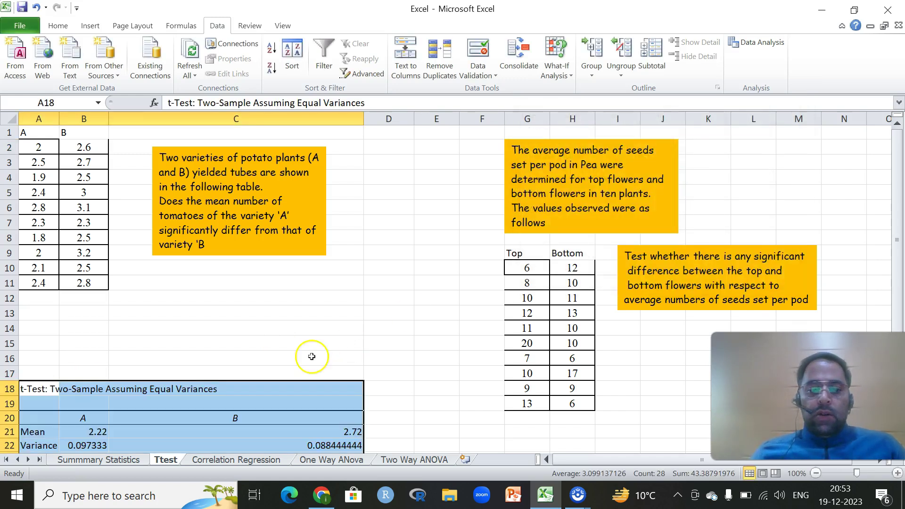
{"action": "scroll", "coordinate": [301, 349], "scroll_direction": "down", "scroll_amount": 5}
{"action": "left_click_drag", "start_coordinate": [59, 119], "coordinate": [92, 118]}
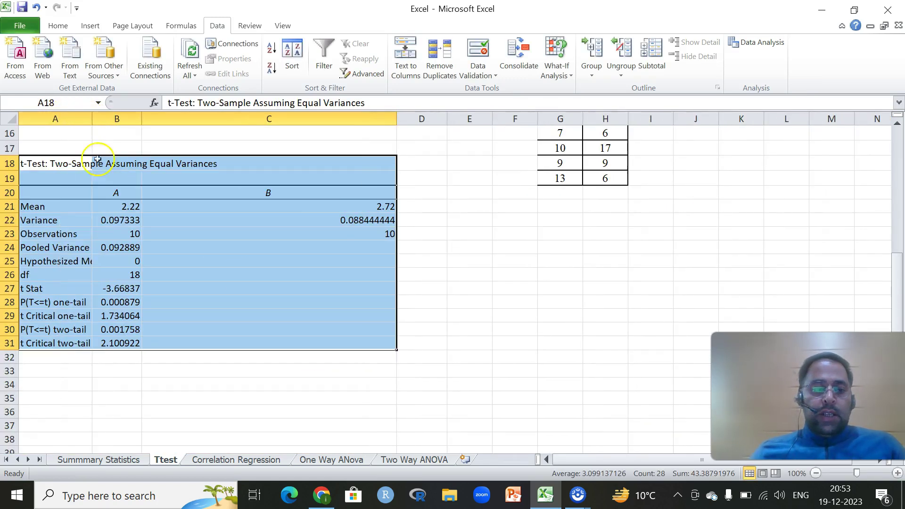
Examine the t-test's t Stat, one-tail and two-tail P-values and one-tail critical value against the potato variety question
{"action": "left_click", "coordinate": [98, 288]}
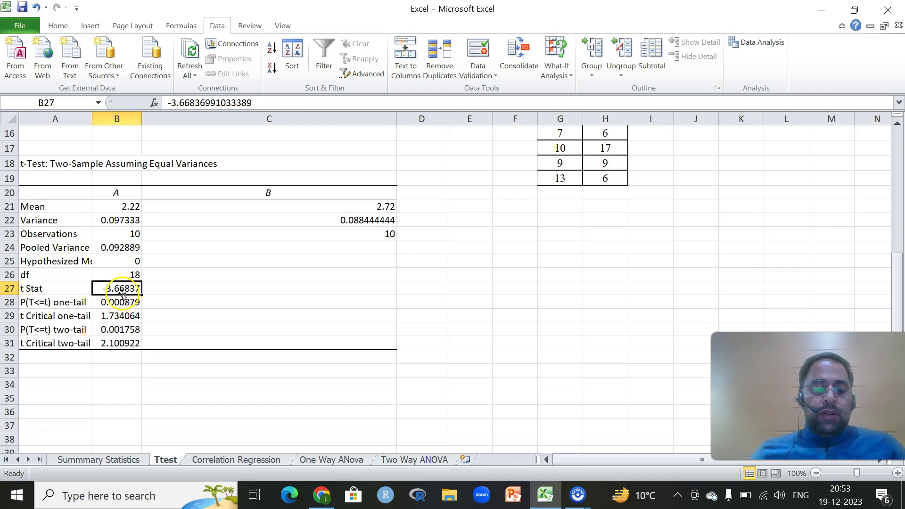
{"action": "left_click", "coordinate": [115, 330]}
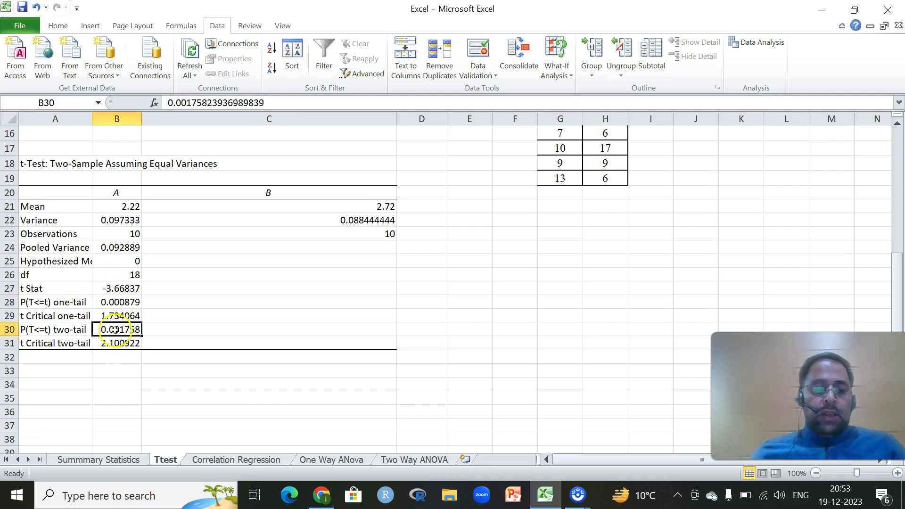
{"action": "left_click", "coordinate": [117, 303]}
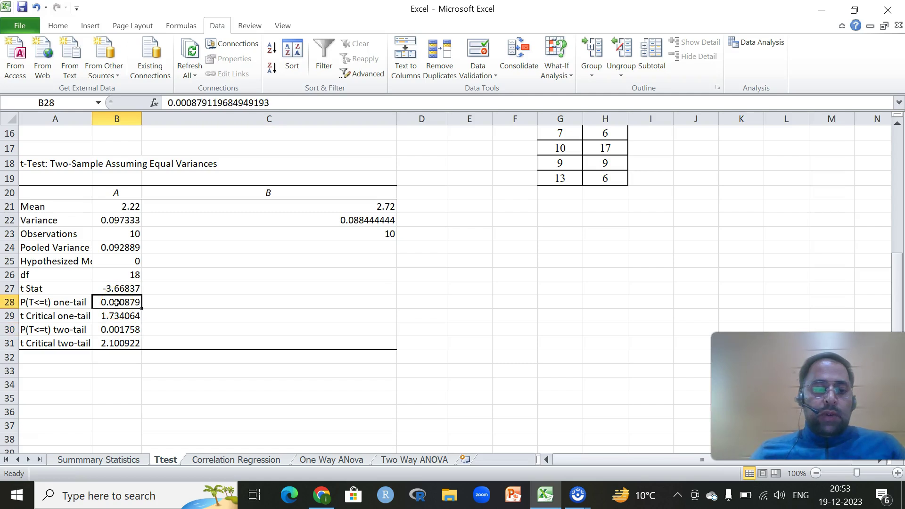
{"action": "left_click", "coordinate": [115, 328]}
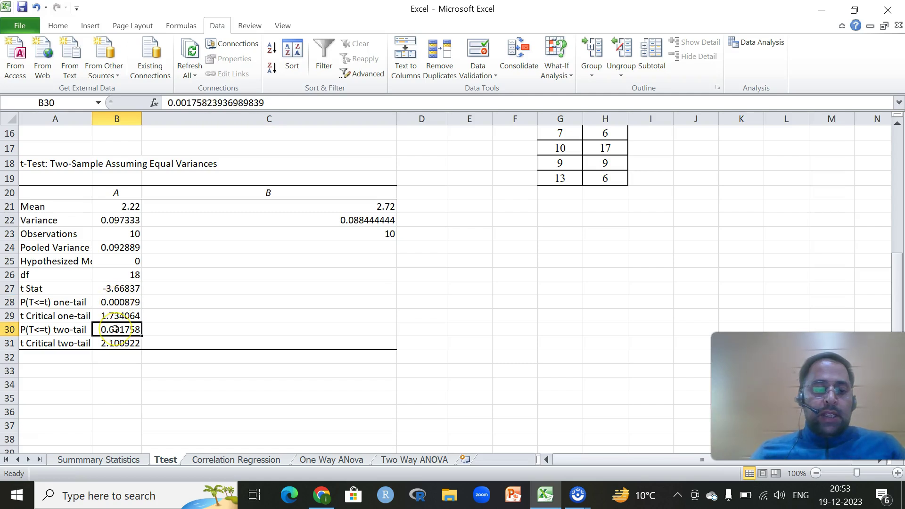
{"action": "left_click", "coordinate": [118, 290]}
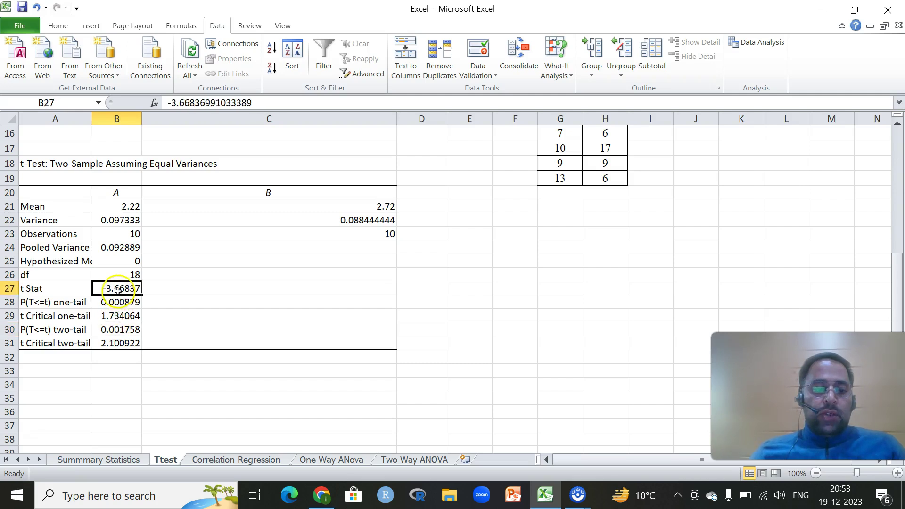
{"action": "left_click", "coordinate": [120, 315]}
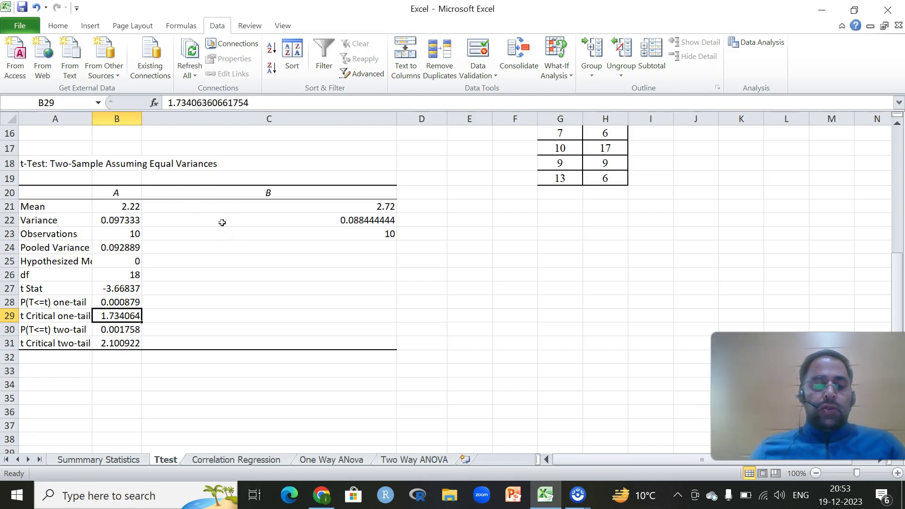
{"action": "scroll", "coordinate": [222, 222], "scroll_direction": "up", "scroll_amount": 5}
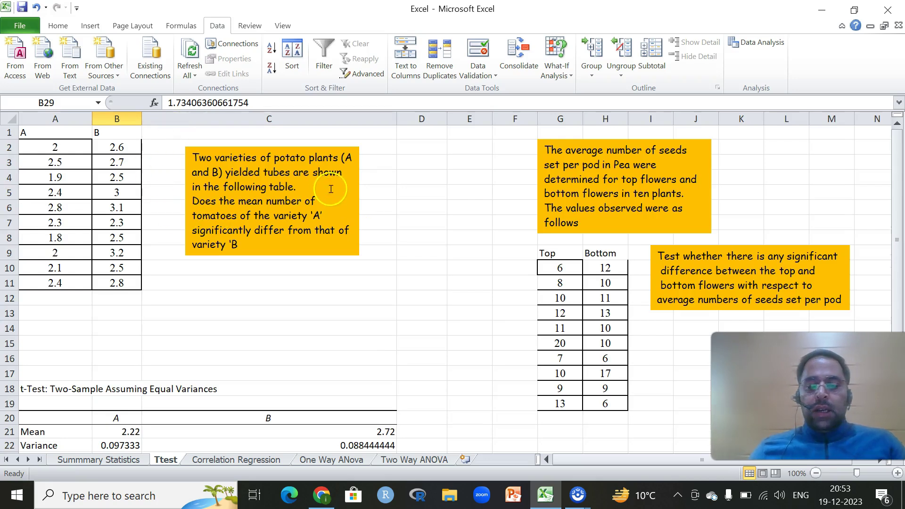
{"action": "scroll", "coordinate": [173, 251], "scroll_direction": "down", "scroll_amount": 4}
{"action": "scroll", "coordinate": [172, 250], "scroll_direction": "up", "scroll_amount": 4}
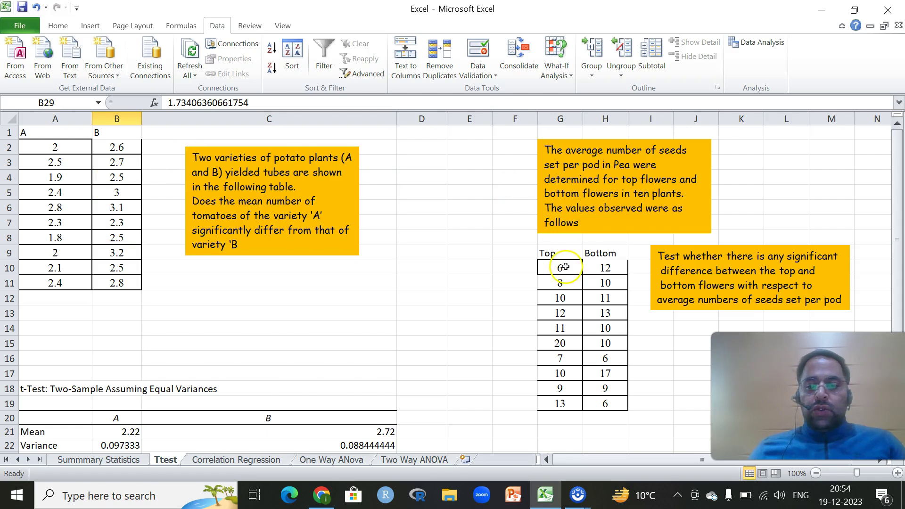
Start a t-Test: Paired Two Sample for Means for the pea top and bottom flower data
{"action": "scroll", "coordinate": [576, 270], "scroll_direction": "down", "scroll_amount": 1}
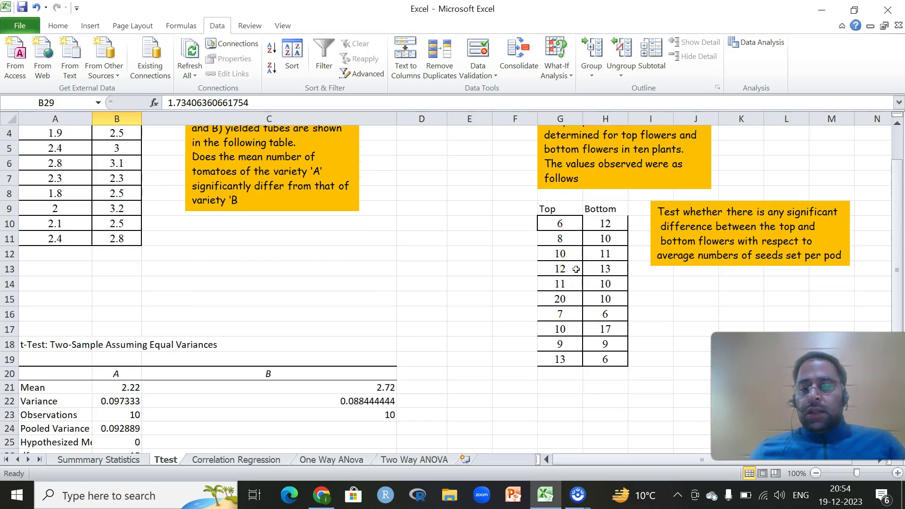
{"action": "scroll", "coordinate": [579, 241], "scroll_direction": "up", "scroll_amount": 1}
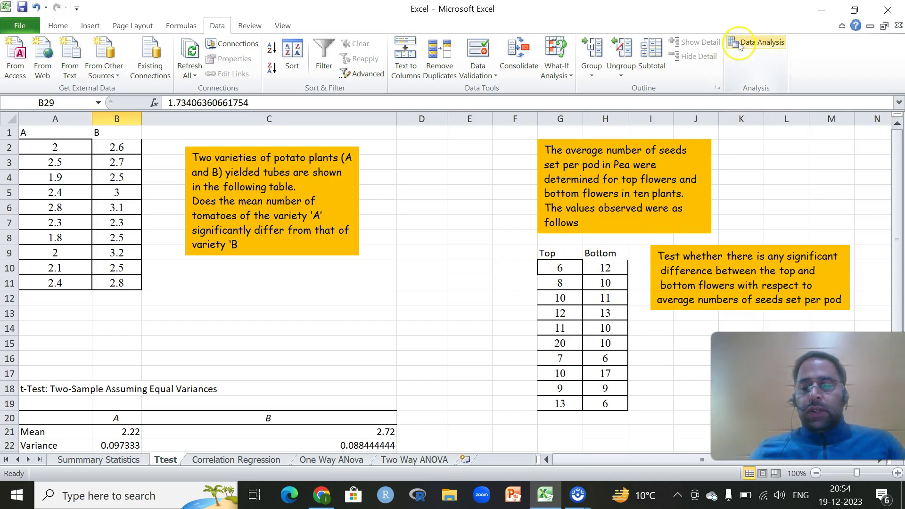
{"action": "left_click", "coordinate": [757, 43]}
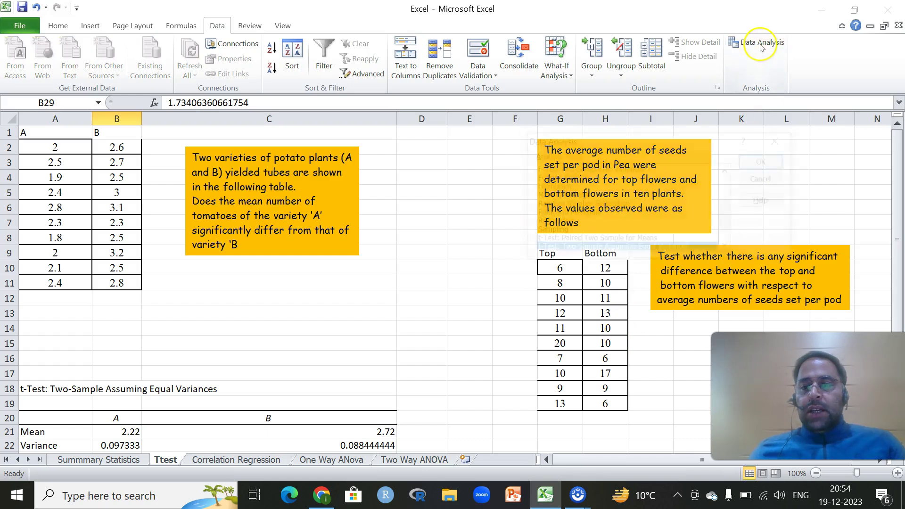
{"action": "left_click_drag", "start_coordinate": [729, 222], "coordinate": [729, 228]}
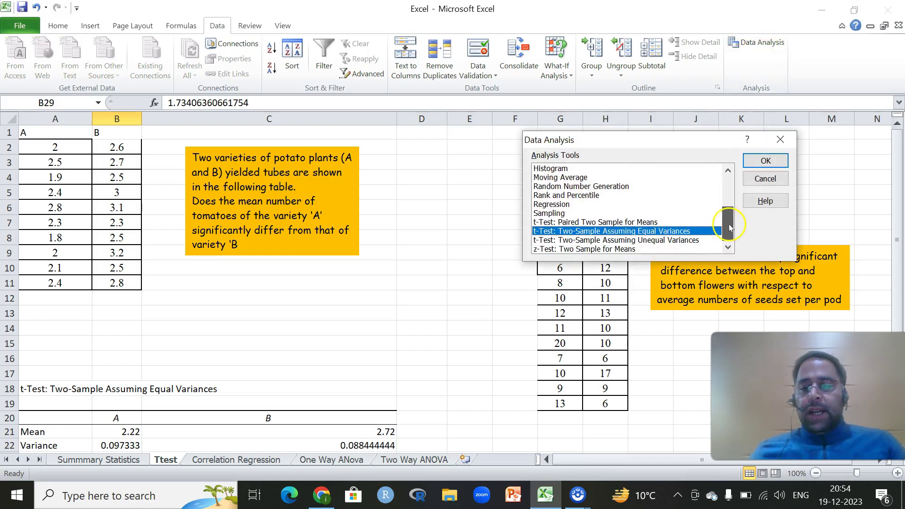
{"action": "left_click", "coordinate": [622, 222]}
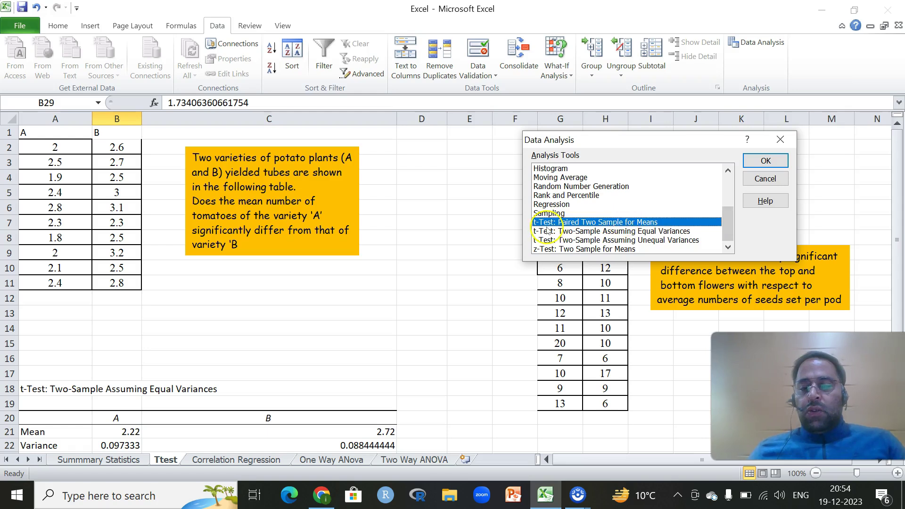
{"action": "left_click", "coordinate": [774, 162]}
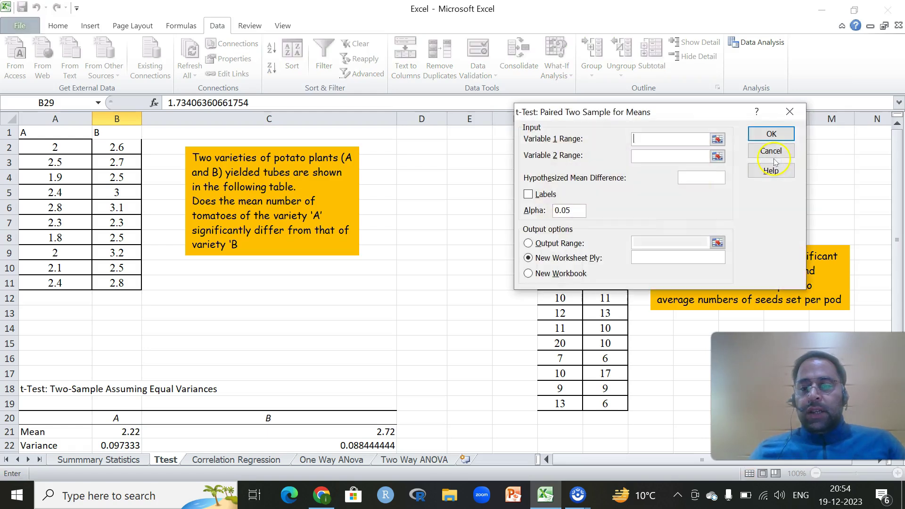
Set the Variable 1 range to $G$9:$G$19, the Variable 2 range to $H$9:$H$19 and the hypothesized mean difference to 0
{"action": "left_click", "coordinate": [716, 140]}
{"action": "left_click_drag", "start_coordinate": [546, 255], "coordinate": [561, 406]}
{"action": "left_click", "coordinate": [797, 127]}
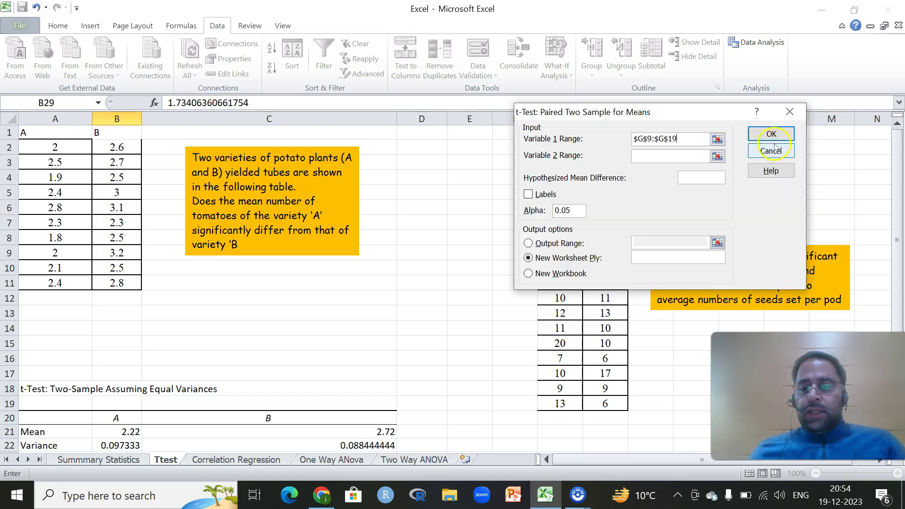
{"action": "left_click", "coordinate": [717, 156]}
{"action": "left_click_drag", "start_coordinate": [598, 253], "coordinate": [603, 407]}
{"action": "left_click", "coordinate": [797, 127]}
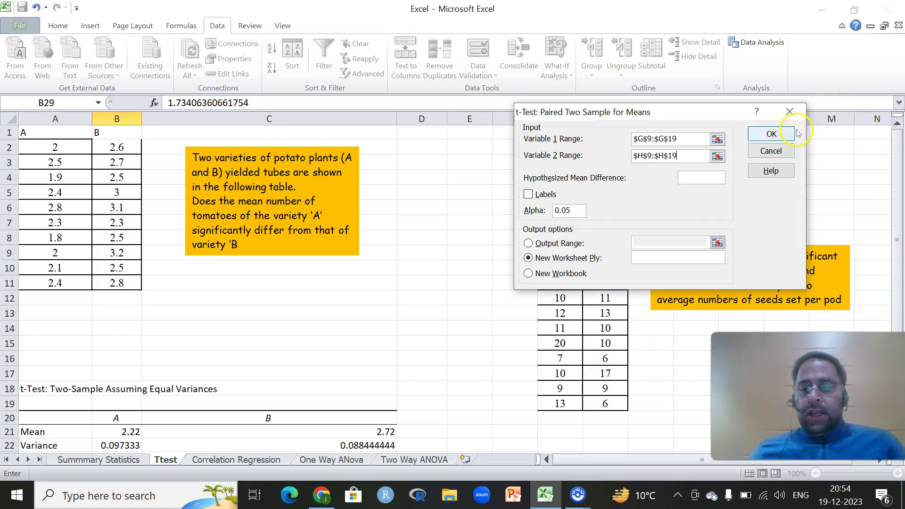
{"action": "type", "text": "0"}
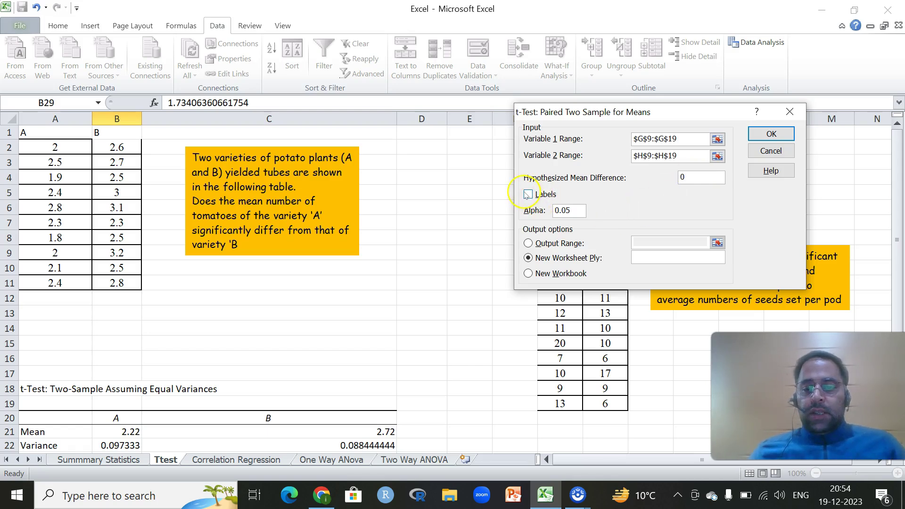
Run the paired t-test with labels and output to $G$22 on the same sheet, and widen columns G and H for the results
{"action": "left_click", "coordinate": [528, 244]}
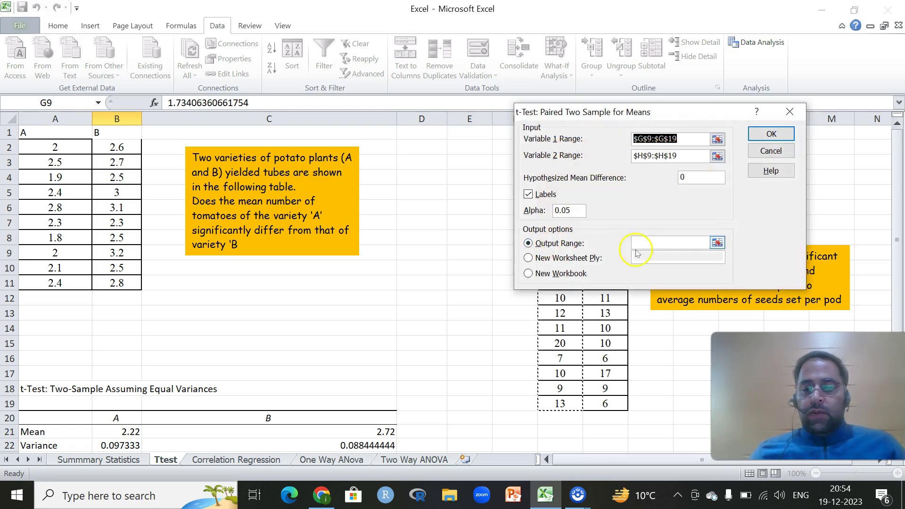
{"action": "left_click", "coordinate": [716, 242]}
{"action": "scroll", "coordinate": [571, 339], "scroll_direction": "down", "scroll_amount": 5}
{"action": "left_click", "coordinate": [556, 221]}
{"action": "left_click", "coordinate": [798, 127]}
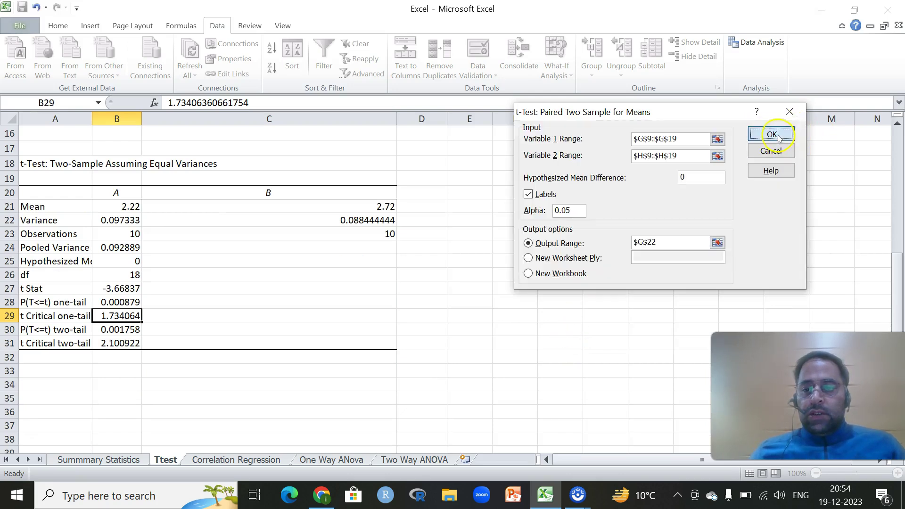
{"action": "left_click", "coordinate": [775, 133]}
{"action": "left_click_drag", "start_coordinate": [583, 119], "coordinate": [742, 117]}
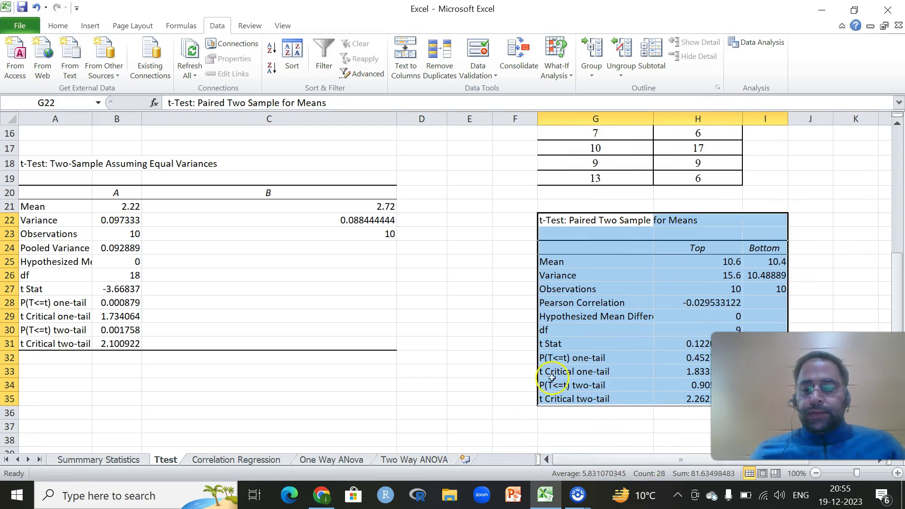
Examine the paired t-test's t Stat and one-tail critical value against the pea flower data and question
{"action": "scroll", "coordinate": [587, 272], "scroll_direction": "down", "scroll_amount": 2}
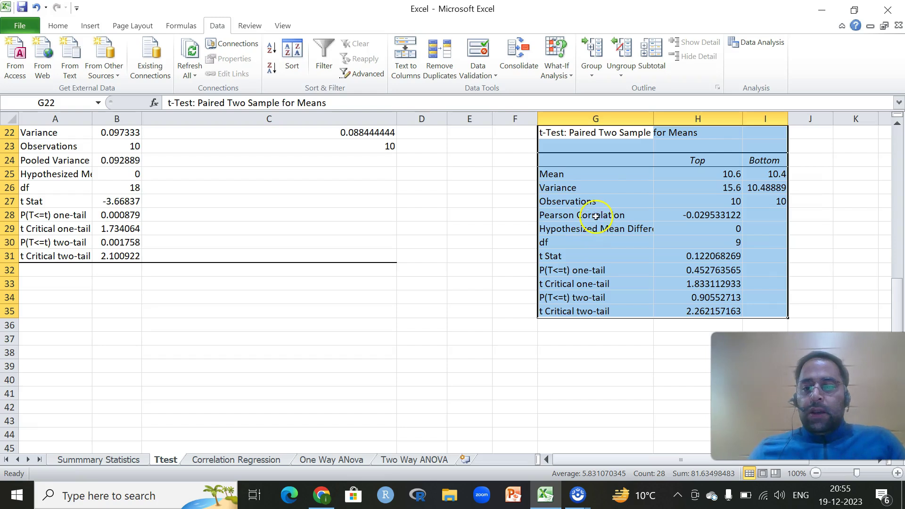
{"action": "scroll", "coordinate": [595, 216], "scroll_direction": "down", "scroll_amount": 1}
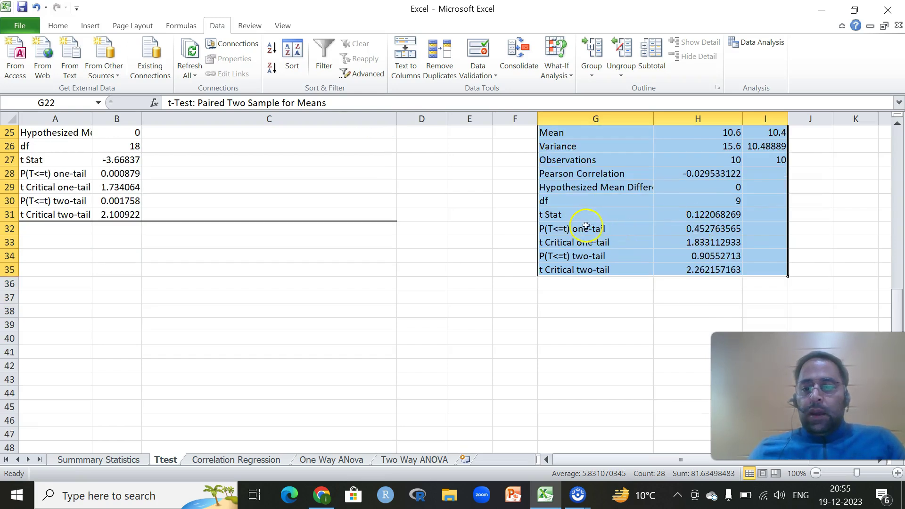
{"action": "left_click", "coordinate": [694, 213]}
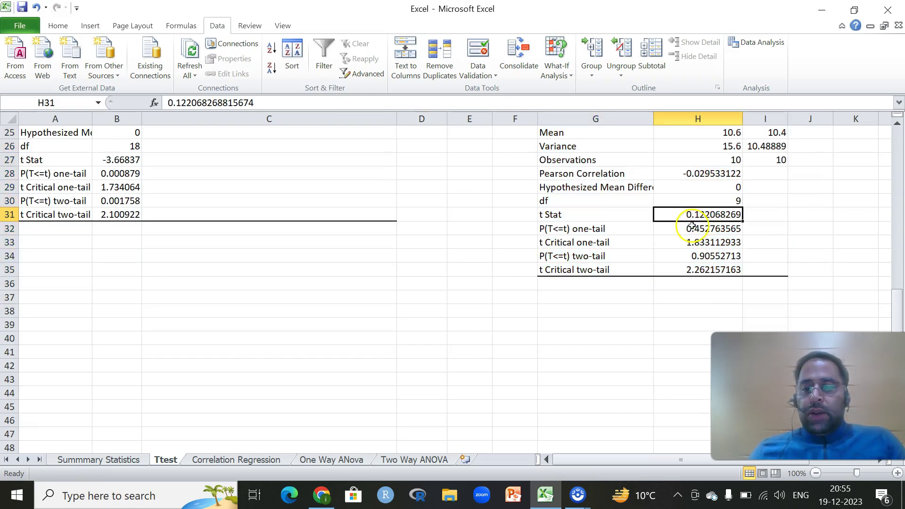
{"action": "left_click", "coordinate": [686, 240]}
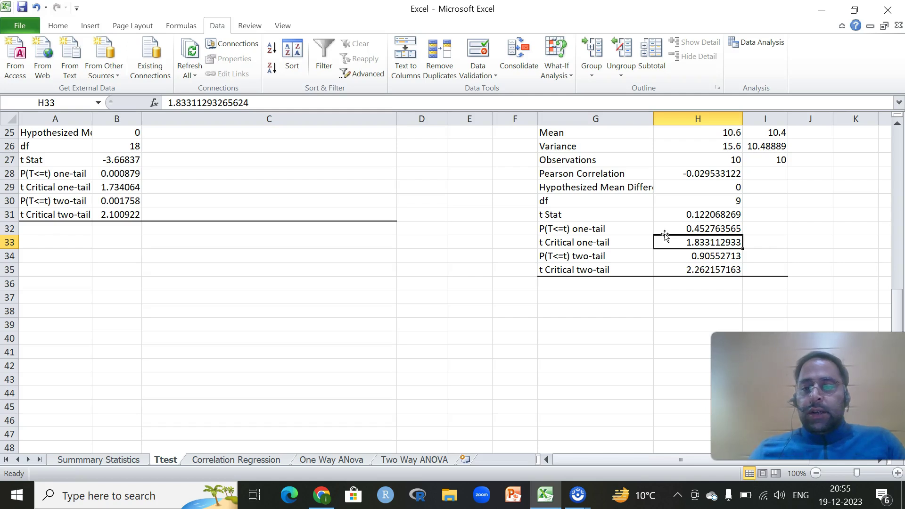
{"action": "scroll", "coordinate": [662, 236], "scroll_direction": "up", "scroll_amount": 8}
{"action": "scroll", "coordinate": [663, 233], "scroll_direction": "down", "scroll_amount": 4}
{"action": "scroll", "coordinate": [662, 230], "scroll_direction": "up", "scroll_amount": 3}
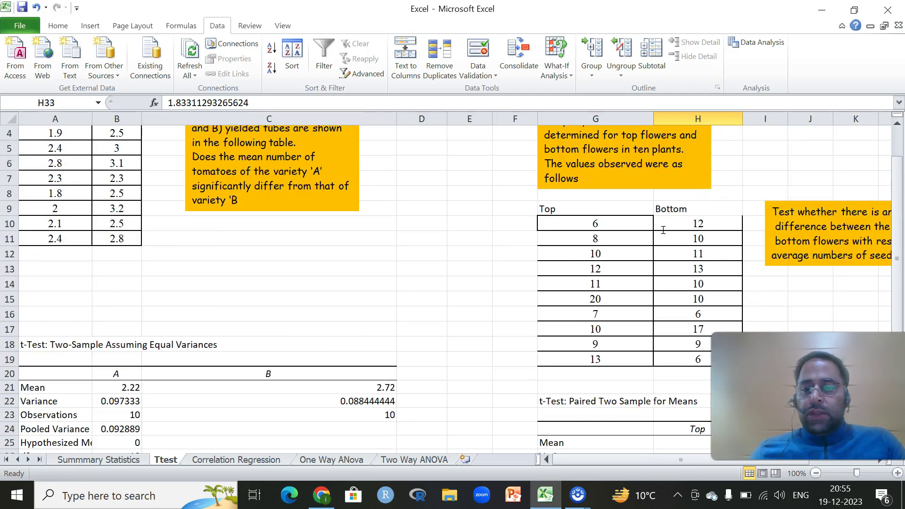
{"action": "scroll", "coordinate": [663, 230], "scroll_direction": "down", "scroll_amount": 2}
{"action": "scroll", "coordinate": [662, 231], "scroll_direction": "up", "scroll_amount": 3}
{"action": "scroll", "coordinate": [655, 230], "scroll_direction": "down", "scroll_amount": 3}
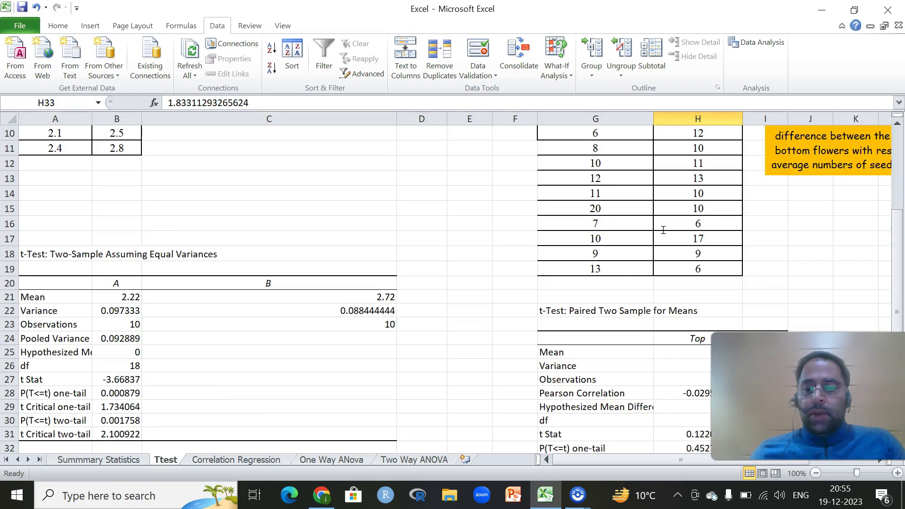
On the Correlation Regression sheet, start a Correlation analysis for the Ears, Length, Weight and Yield data
{"action": "left_click", "coordinate": [264, 458]}
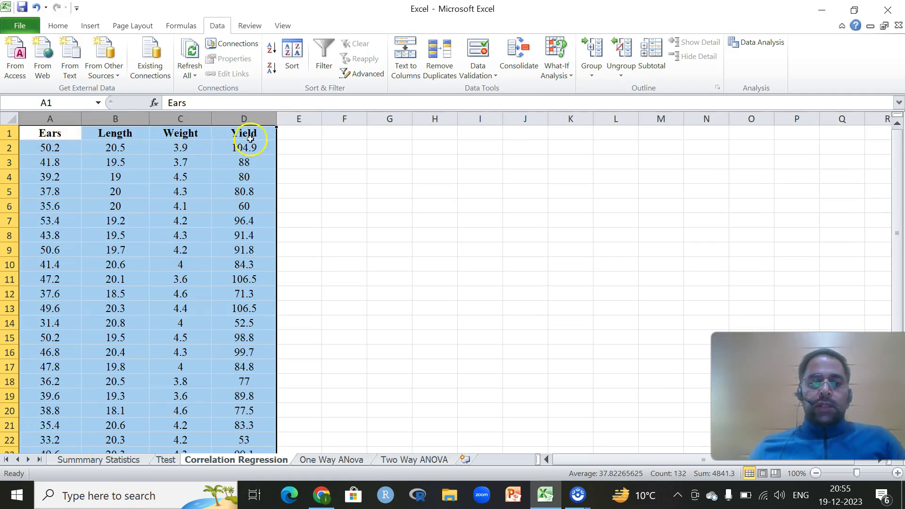
{"action": "left_click", "coordinate": [765, 44]}
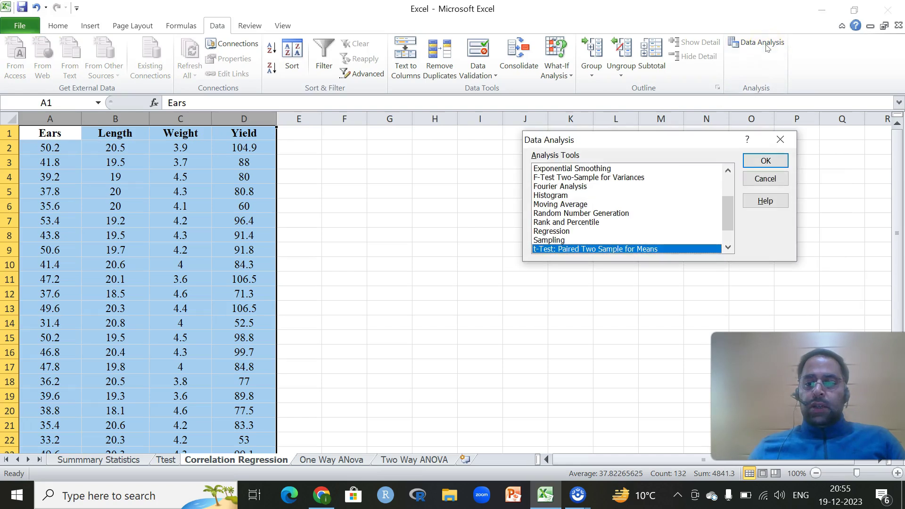
{"action": "left_click_drag", "start_coordinate": [729, 217], "coordinate": [729, 201]}
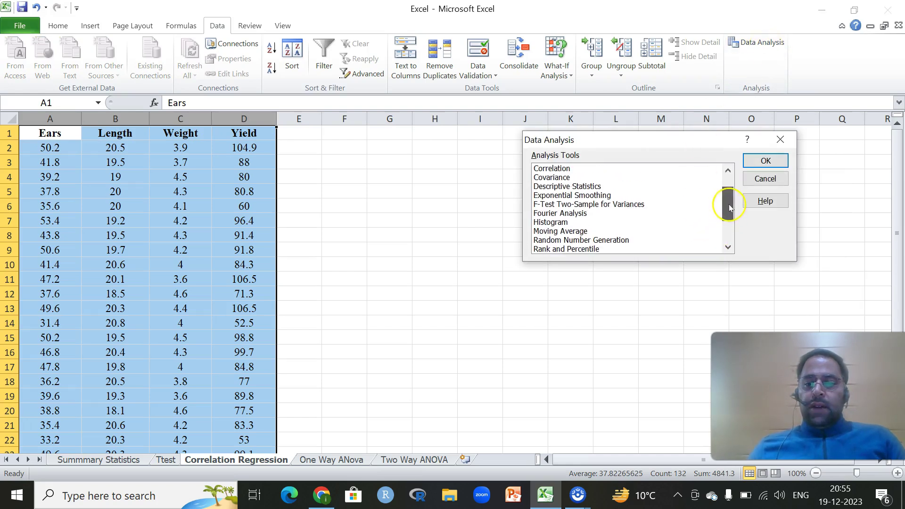
{"action": "left_click", "coordinate": [550, 171]}
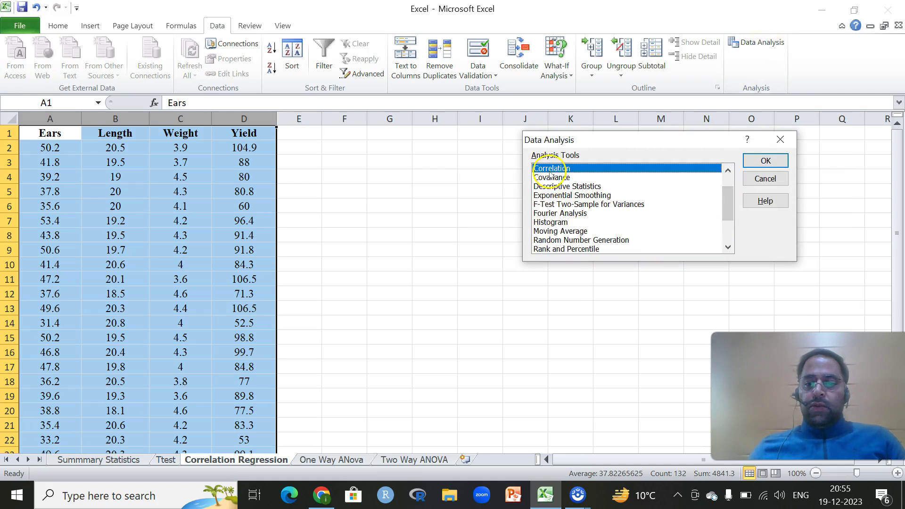
{"action": "left_click", "coordinate": [760, 162]}
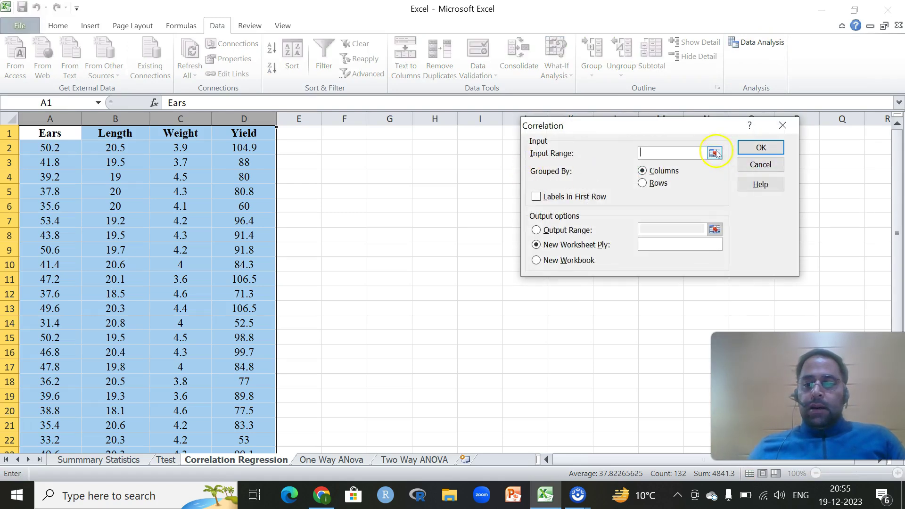
Run the correlation on input range $A$1:$D$33 with labels in the first row and output to $F$2
{"action": "left_click", "coordinate": [715, 154]}
{"action": "left_click_drag", "start_coordinate": [50, 135], "coordinate": [238, 391]}
{"action": "left_click", "coordinate": [790, 141]}
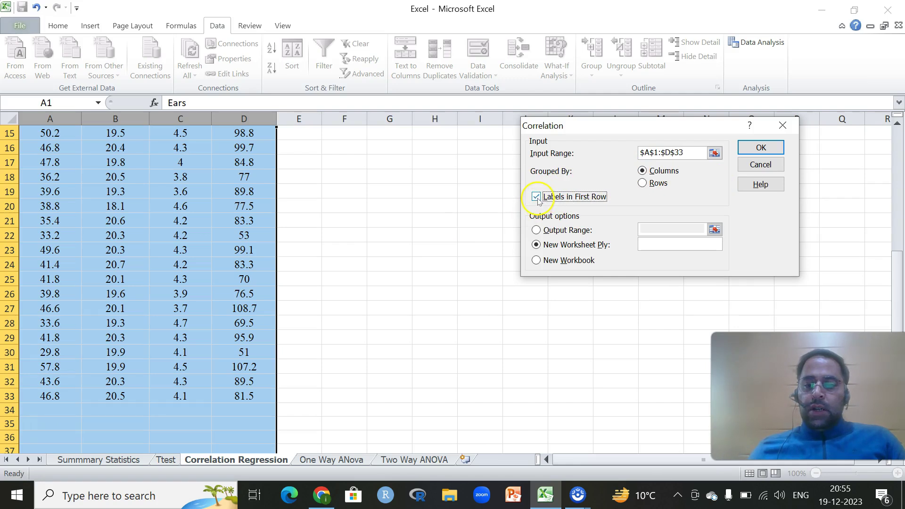
{"action": "left_click", "coordinate": [541, 229]}
{"action": "left_click", "coordinate": [714, 229]}
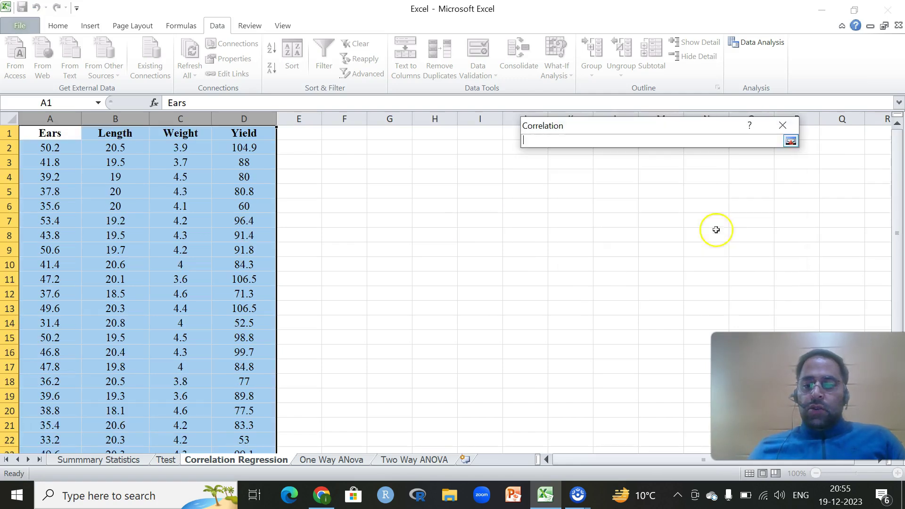
{"action": "left_click", "coordinate": [338, 148]}
{"action": "left_click", "coordinate": [791, 141]}
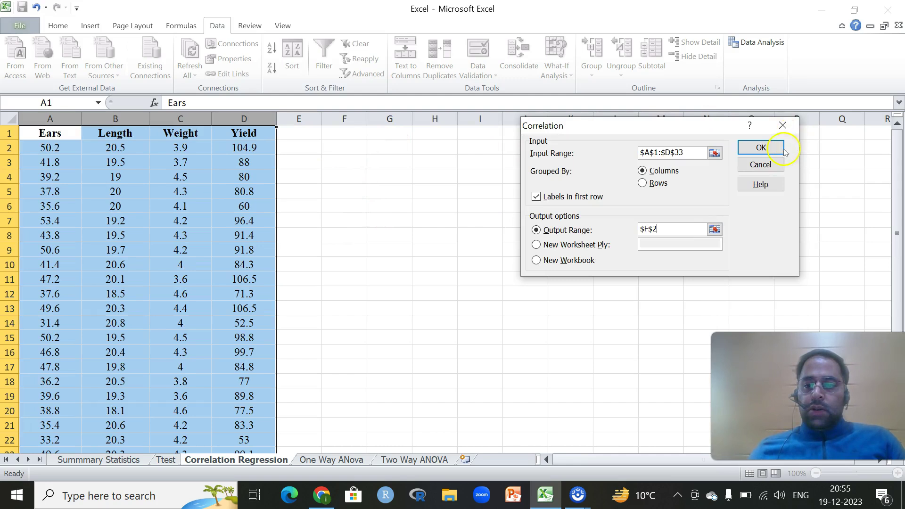
{"action": "left_click", "coordinate": [760, 148]}
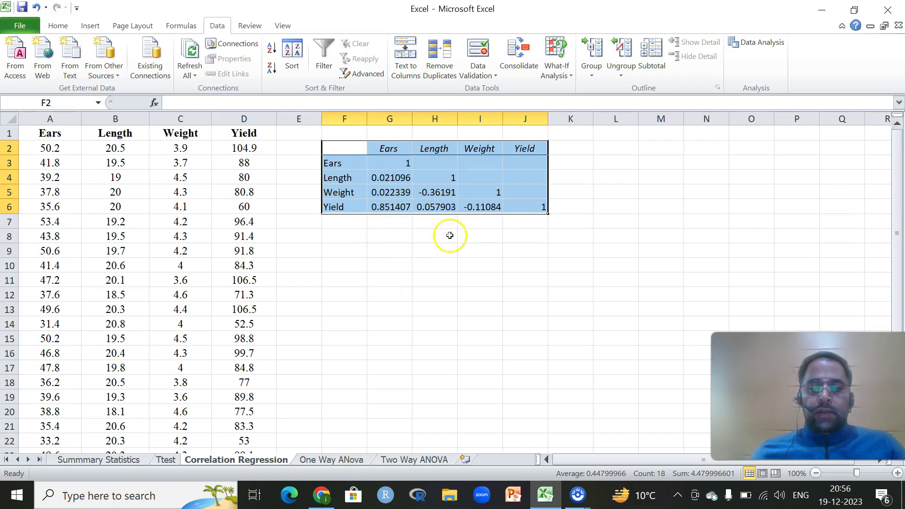
Start a Regression analysis from the data analysis tools on the same sheet
{"action": "left_click", "coordinate": [739, 46]}
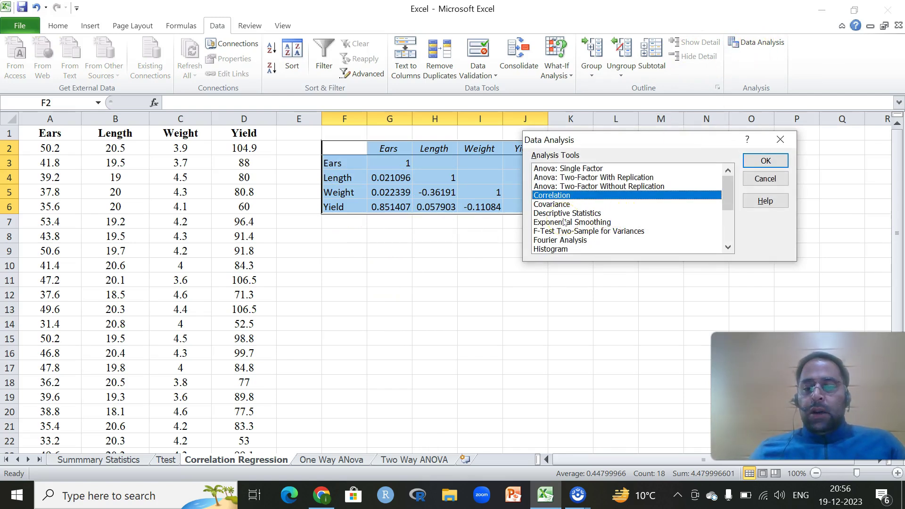
{"action": "scroll", "coordinate": [564, 222], "scroll_direction": "down", "scroll_amount": 1}
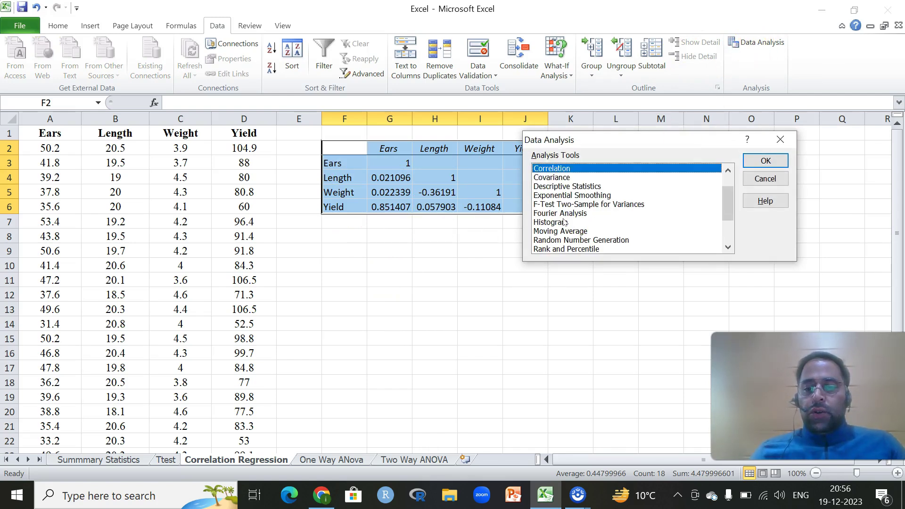
{"action": "scroll", "coordinate": [565, 222], "scroll_direction": "down", "scroll_amount": 1}
{"action": "left_click", "coordinate": [556, 223]}
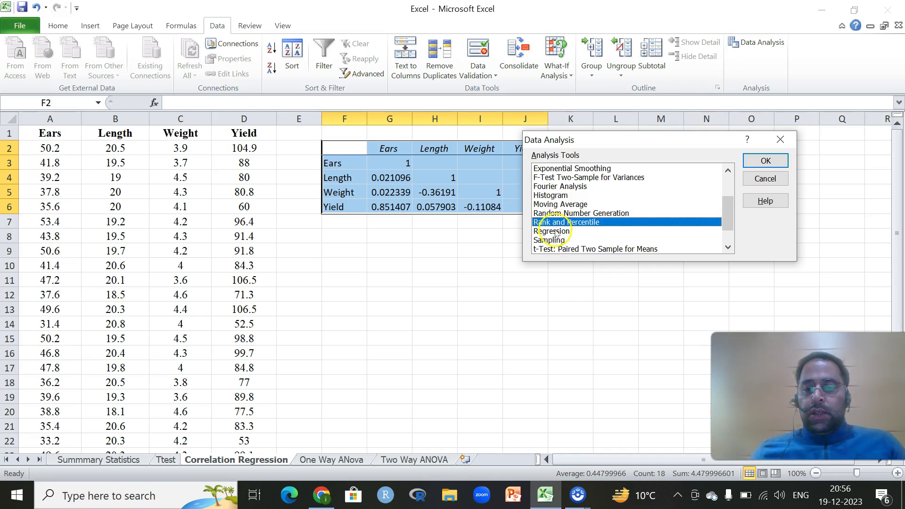
{"action": "left_click", "coordinate": [552, 231]}
{"action": "left_click", "coordinate": [765, 161]}
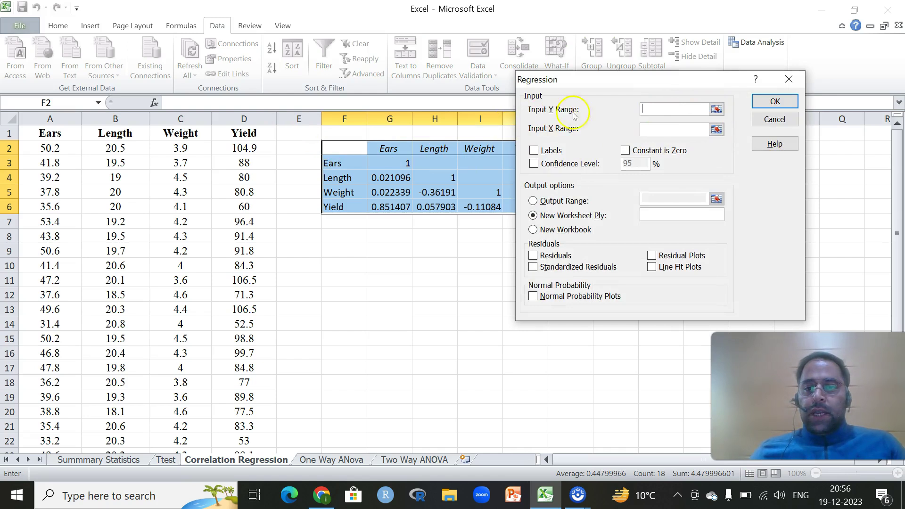
Set the regression's Y range to $D$1:$D$33 (Yield) and its X range to $A$1:$C$33 (Ears, Length, Weight)
{"action": "left_click_drag", "start_coordinate": [248, 135], "coordinate": [250, 419]}
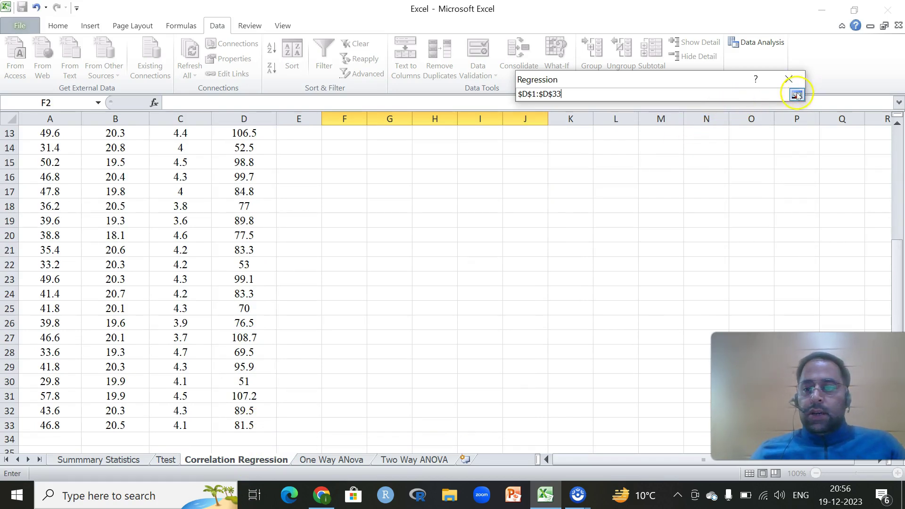
{"action": "left_click", "coordinate": [796, 94]}
{"action": "left_click", "coordinate": [714, 127]}
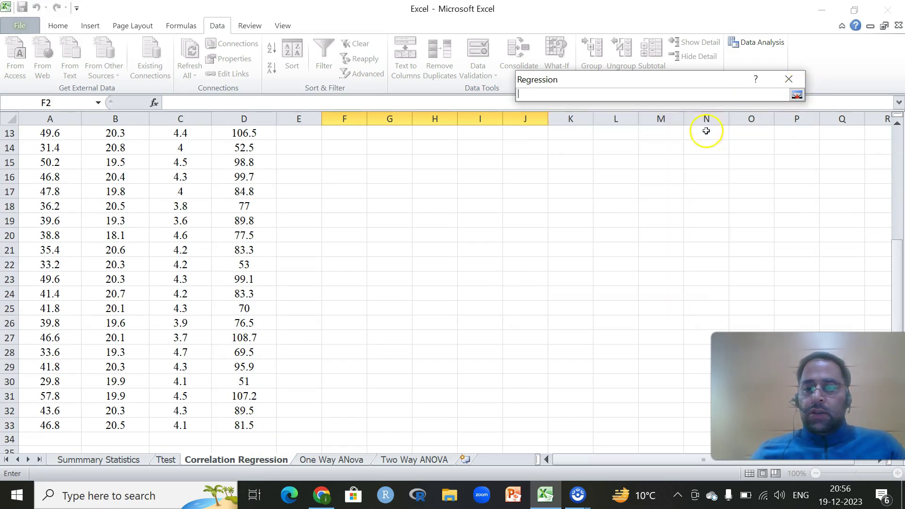
{"action": "scroll", "coordinate": [85, 174], "scroll_direction": "up", "scroll_amount": 4}
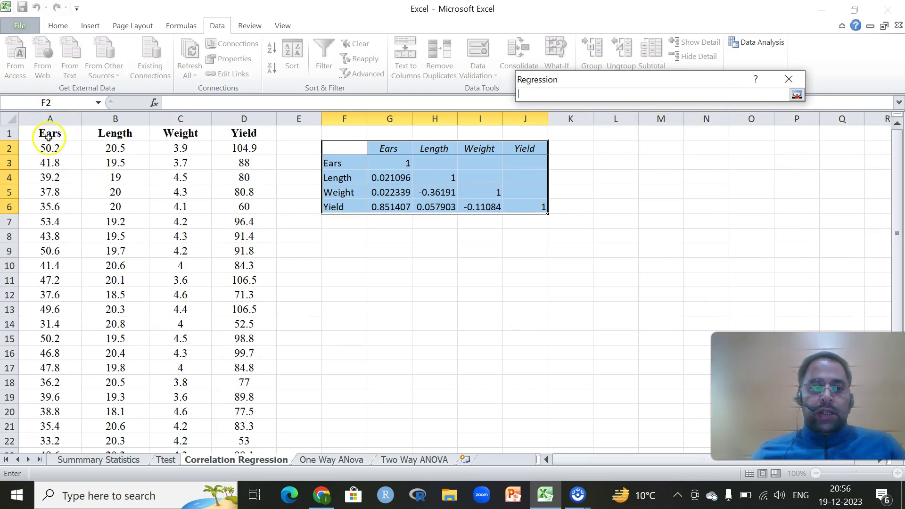
{"action": "left_click_drag", "start_coordinate": [51, 135], "coordinate": [181, 424]}
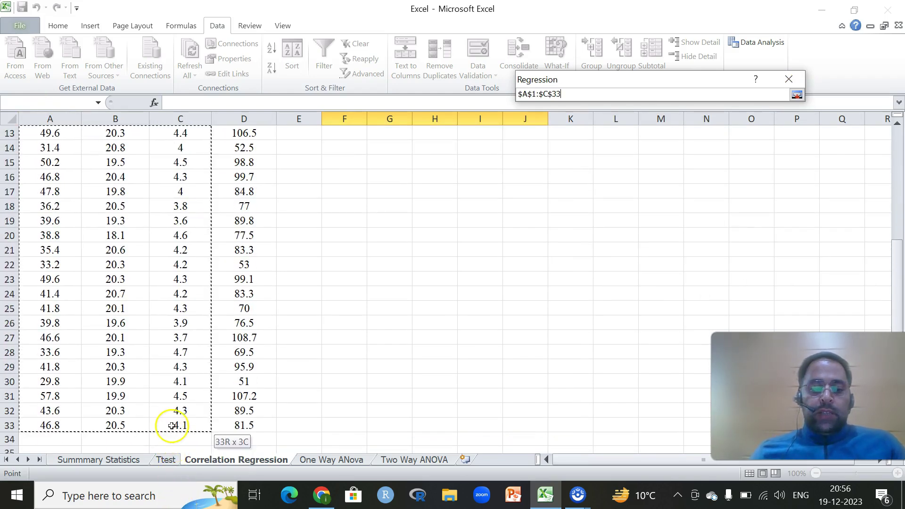
{"action": "left_click", "coordinate": [796, 95]}
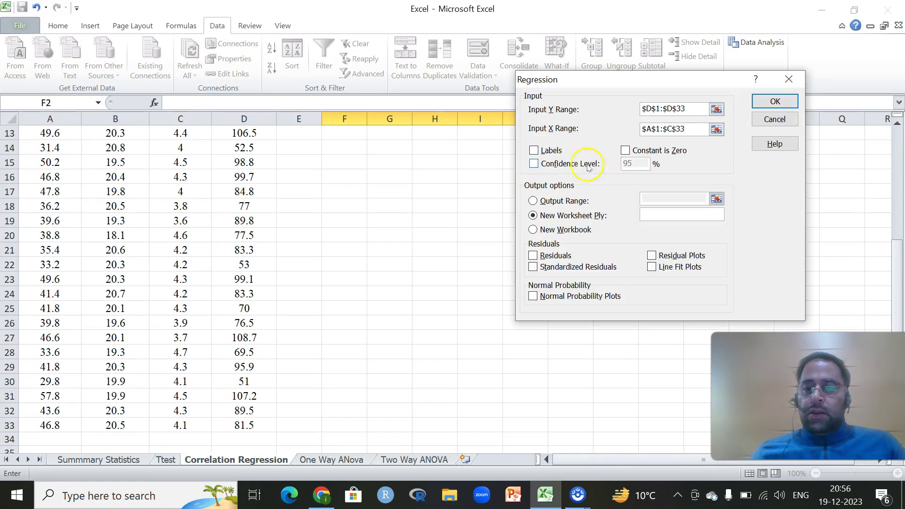
Run the regression with labels, a 95% confidence level and residuals, placing the output at $G$9
{"action": "left_click", "coordinate": [536, 164]}
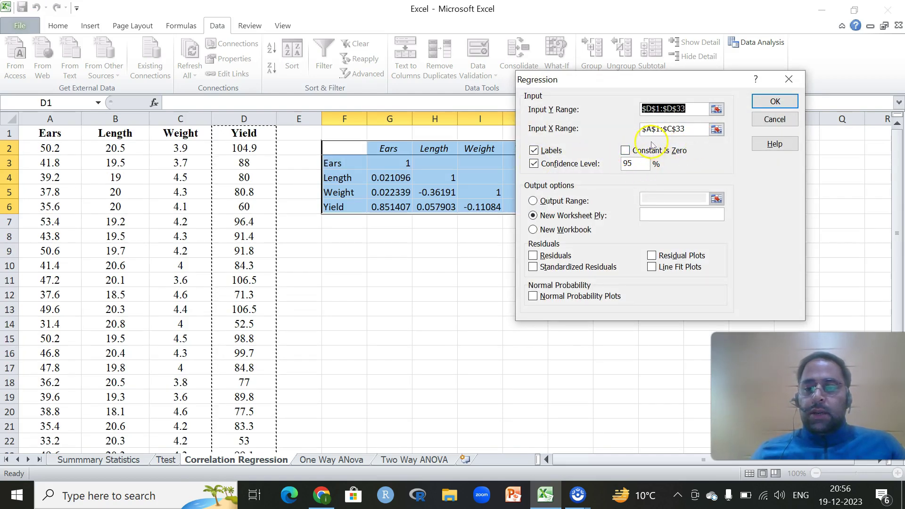
{"action": "left_click", "coordinate": [537, 201]}
{"action": "left_click", "coordinate": [716, 198]}
{"action": "left_click", "coordinate": [392, 256]}
{"action": "left_click", "coordinate": [797, 95]}
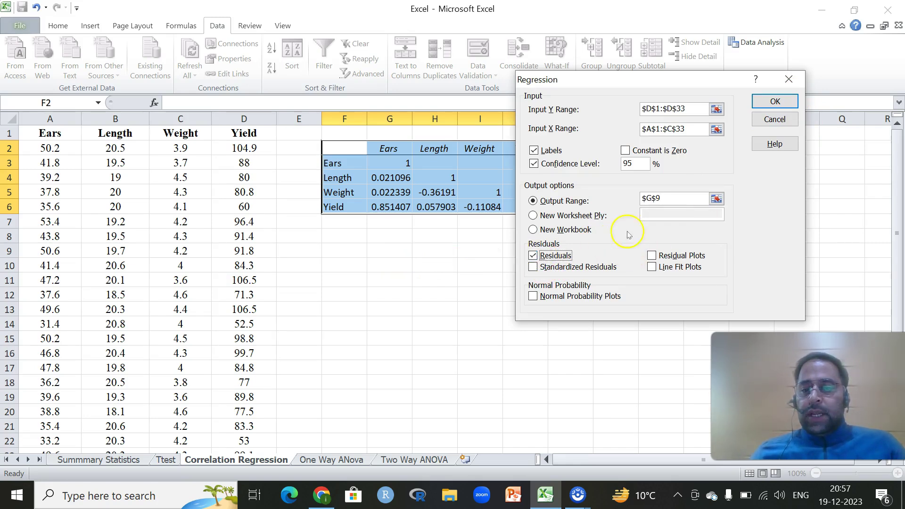
{"action": "left_click", "coordinate": [775, 101]}
Widen columns G and H so the regression output's row labels and coefficients can be read in full
{"action": "scroll", "coordinate": [445, 306], "scroll_direction": "down", "scroll_amount": 3}
{"action": "scroll", "coordinate": [445, 306], "scroll_direction": "up", "scroll_amount": 2}
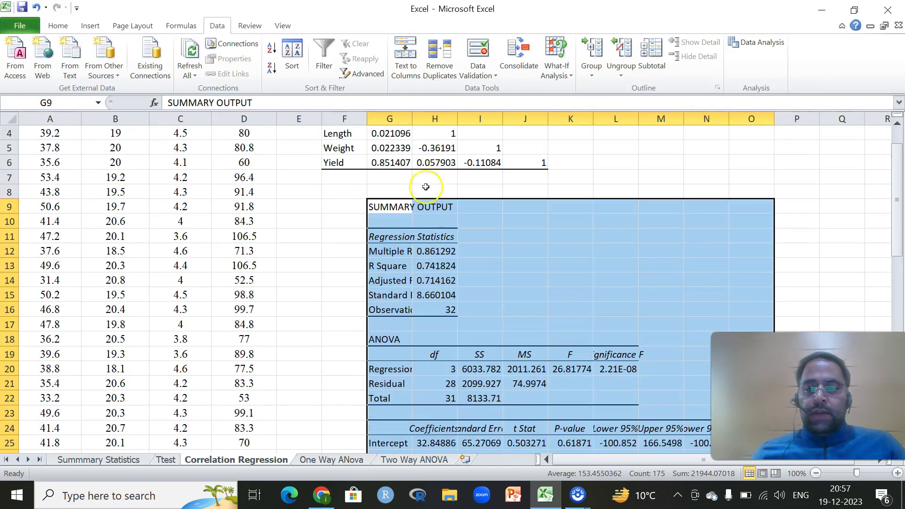
{"action": "left_click_drag", "start_coordinate": [412, 119], "coordinate": [503, 118]}
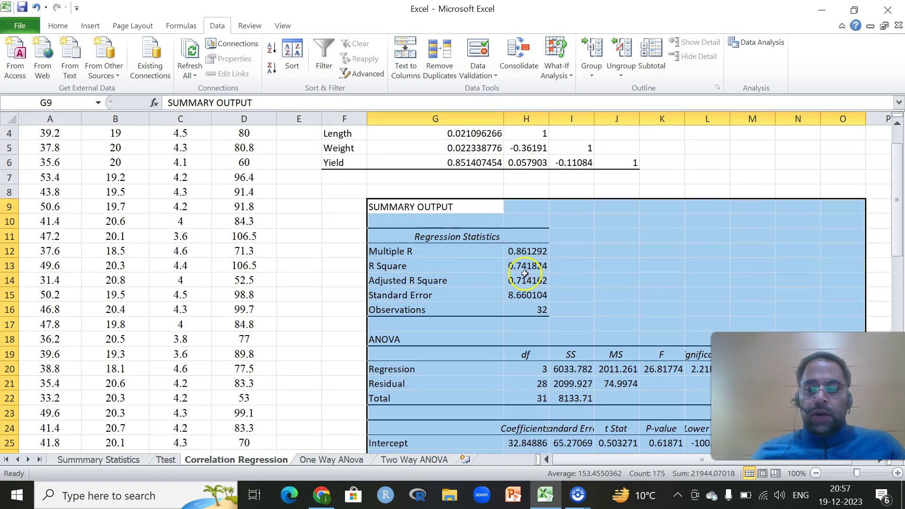
{"action": "scroll", "coordinate": [524, 273], "scroll_direction": "down", "scroll_amount": 1}
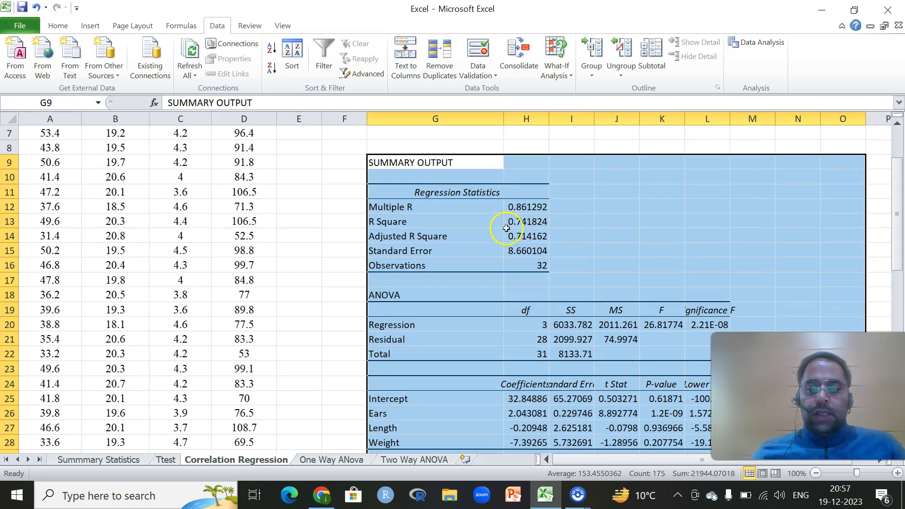
{"action": "scroll", "coordinate": [460, 296], "scroll_direction": "up", "scroll_amount": 2}
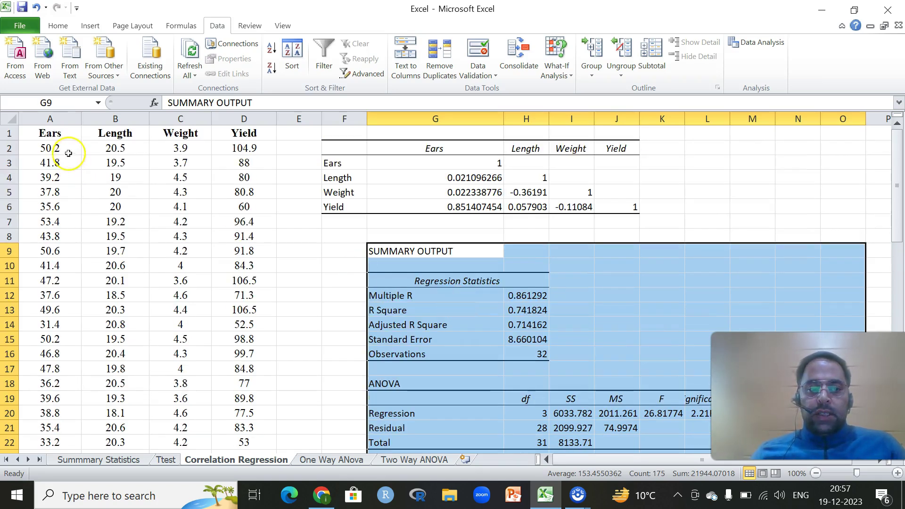
{"action": "scroll", "coordinate": [494, 372], "scroll_direction": "down", "scroll_amount": 5}
{"action": "scroll", "coordinate": [497, 373], "scroll_direction": "up", "scroll_amount": 4}
{"action": "scroll", "coordinate": [492, 330], "scroll_direction": "down", "scroll_amount": 4}
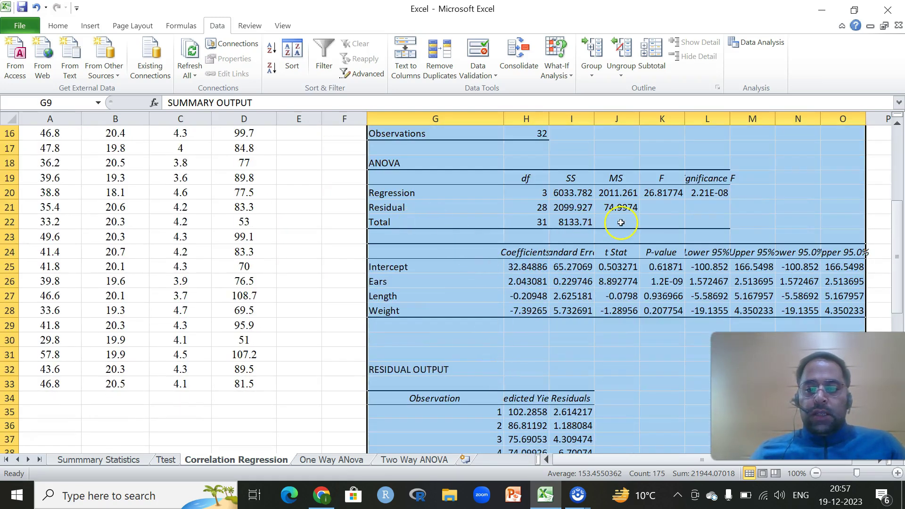
{"action": "scroll", "coordinate": [586, 307], "scroll_direction": "down", "scroll_amount": 1}
{"action": "left_click_drag", "start_coordinate": [549, 117], "coordinate": [613, 116]}
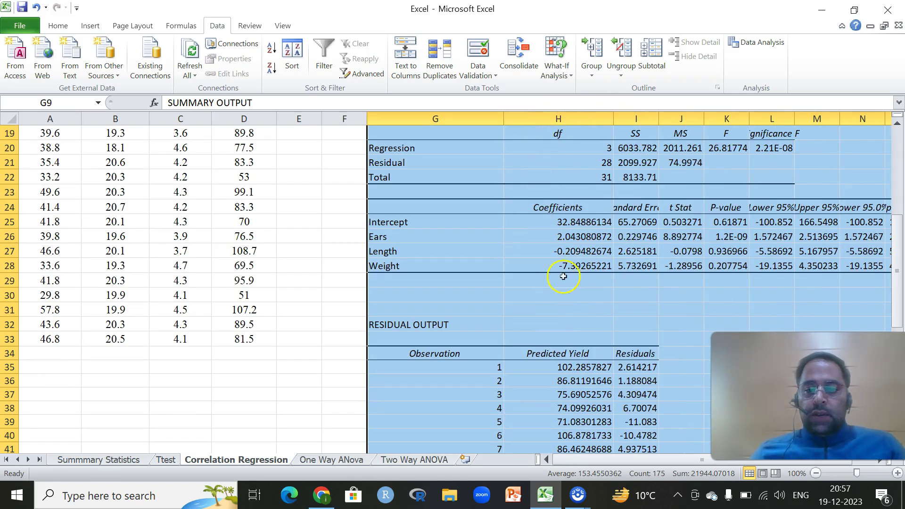
Examine the regression statistics, the coefficients and the residual output on the Correlation Regression sheet
{"action": "scroll", "coordinate": [559, 275], "scroll_direction": "up", "scroll_amount": 6}
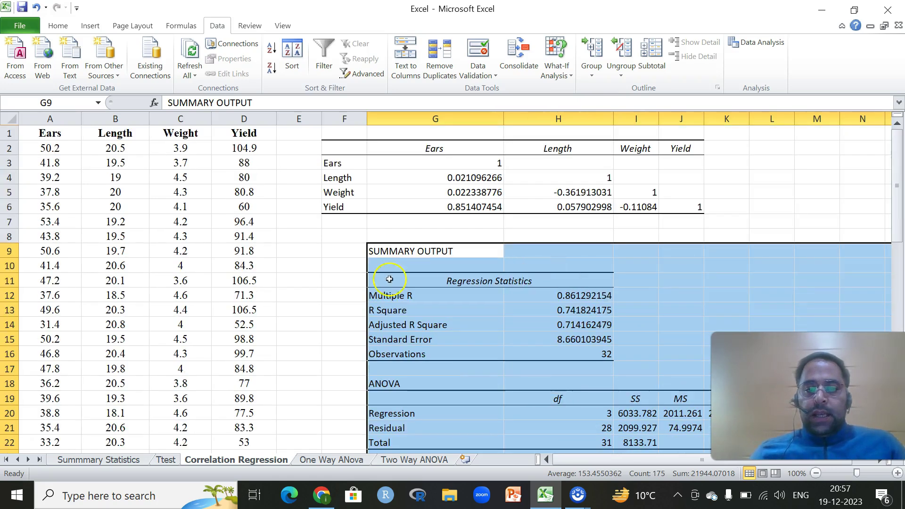
{"action": "scroll", "coordinate": [678, 290], "scroll_direction": "down", "scroll_amount": 6}
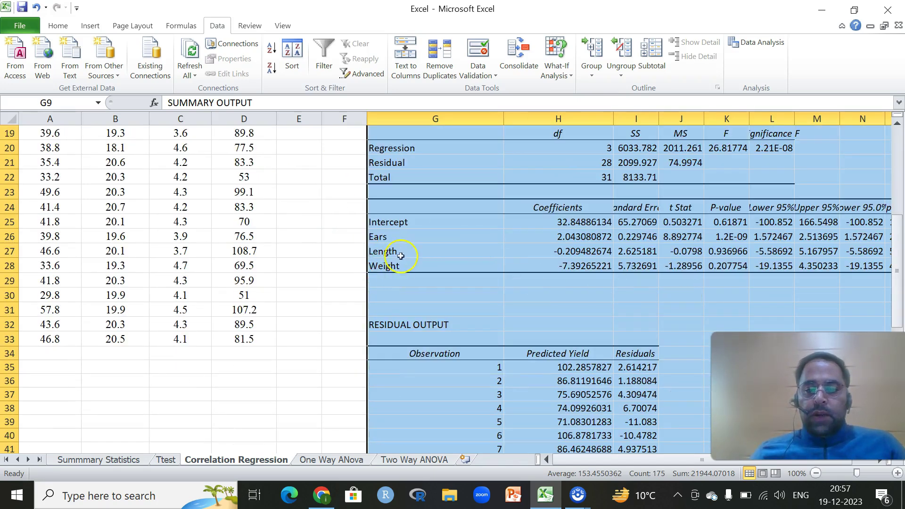
{"action": "scroll", "coordinate": [540, 350], "scroll_direction": "down", "scroll_amount": 4}
{"action": "scroll", "coordinate": [479, 418], "scroll_direction": "up", "scroll_amount": 10}
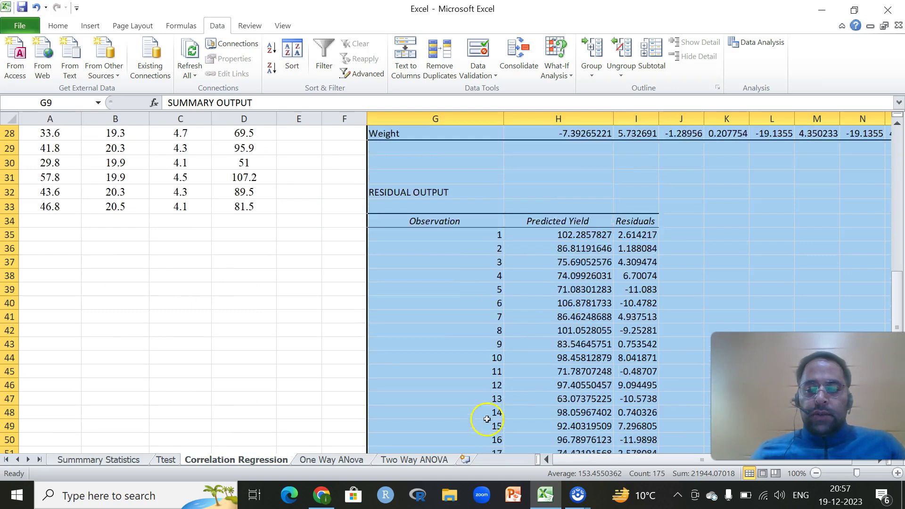
On the One Way ANova sheet, start an Anova: Single Factor analysis for the rice grain yield data
{"action": "left_click", "coordinate": [368, 461]}
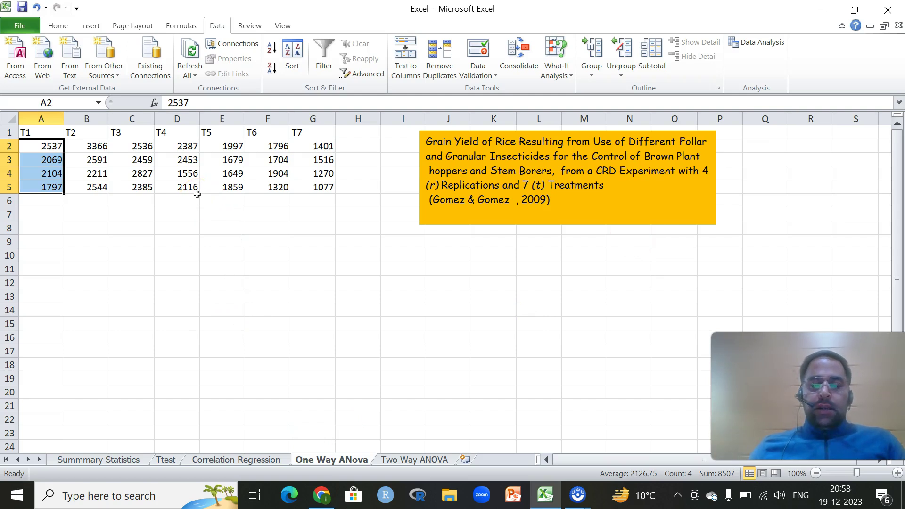
{"action": "left_click", "coordinate": [757, 42]}
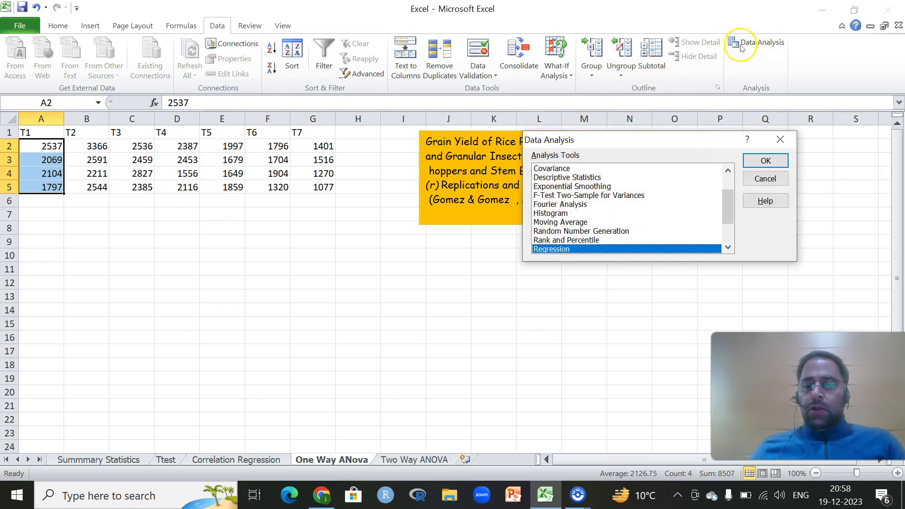
{"action": "left_click_drag", "start_coordinate": [725, 196], "coordinate": [725, 177]}
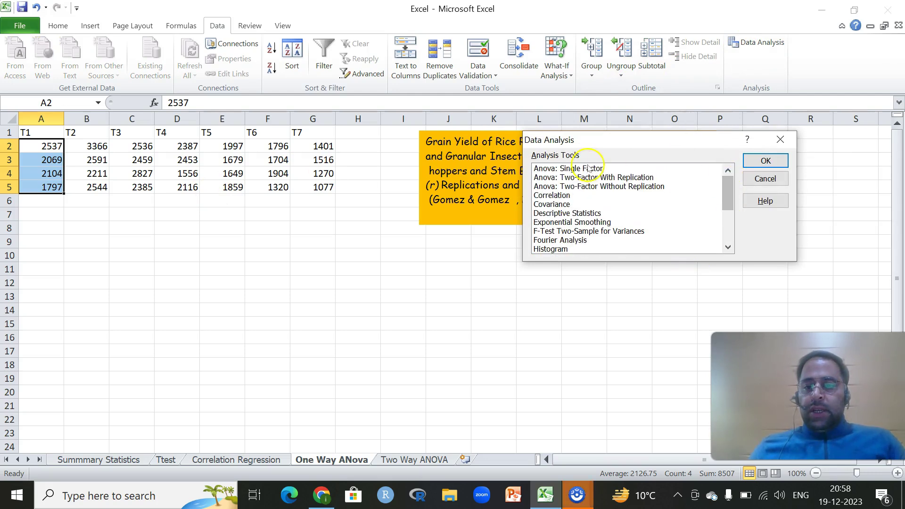
{"action": "left_click", "coordinate": [584, 169]}
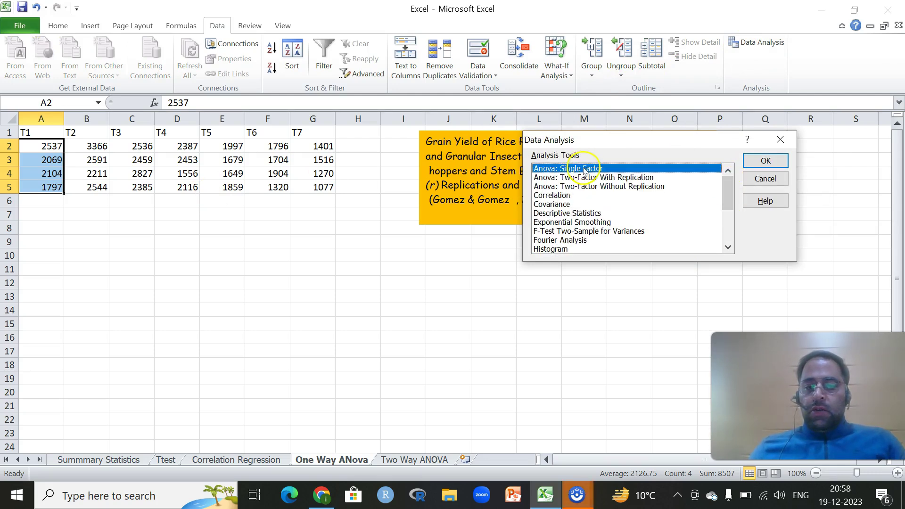
{"action": "left_click", "coordinate": [764, 161]}
Run the single-factor ANOVA on $A$1:$G$5, grouped by columns with labels in the first row and output to $B$9
{"action": "left_click", "coordinate": [716, 141]}
{"action": "left_click_drag", "start_coordinate": [45, 132], "coordinate": [333, 188]}
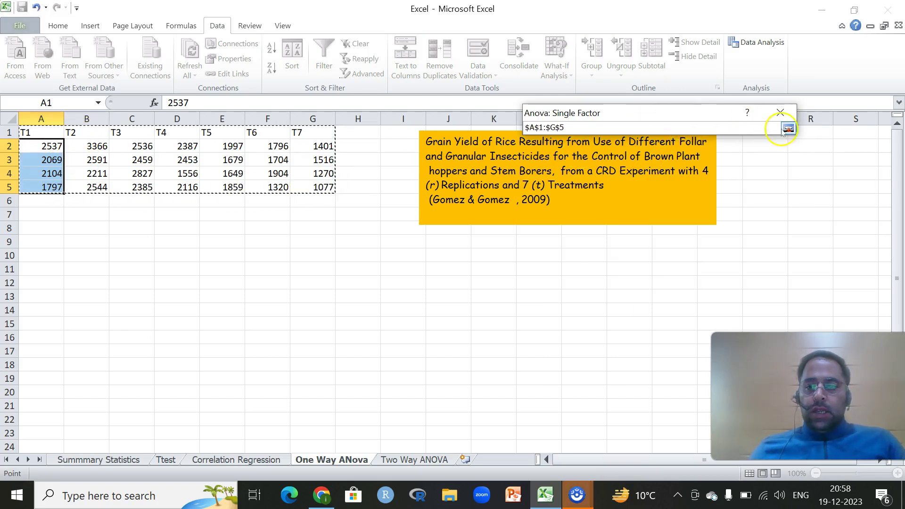
{"action": "left_click", "coordinate": [788, 129]}
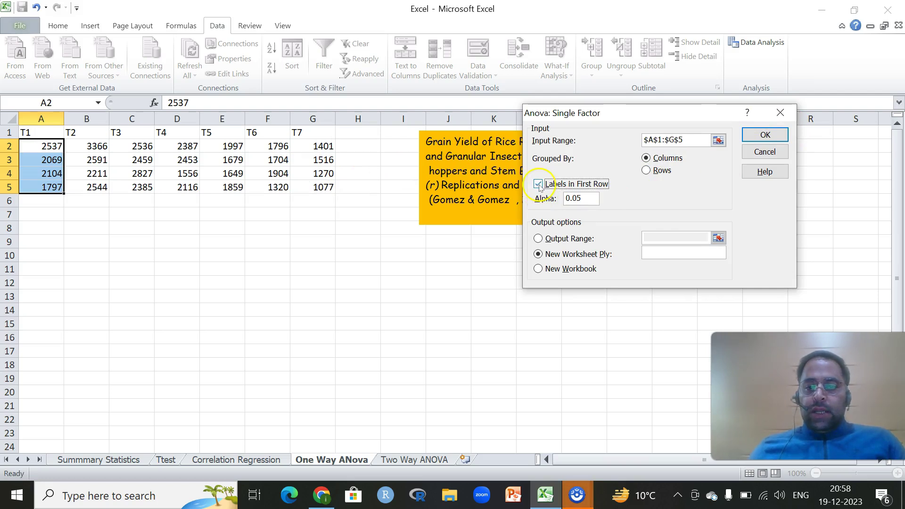
{"action": "left_click", "coordinate": [538, 239]}
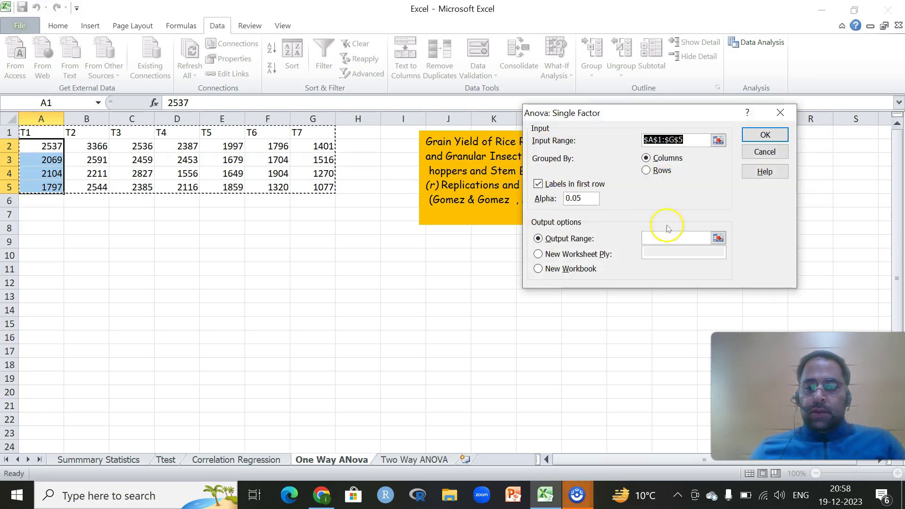
{"action": "left_click", "coordinate": [718, 238]}
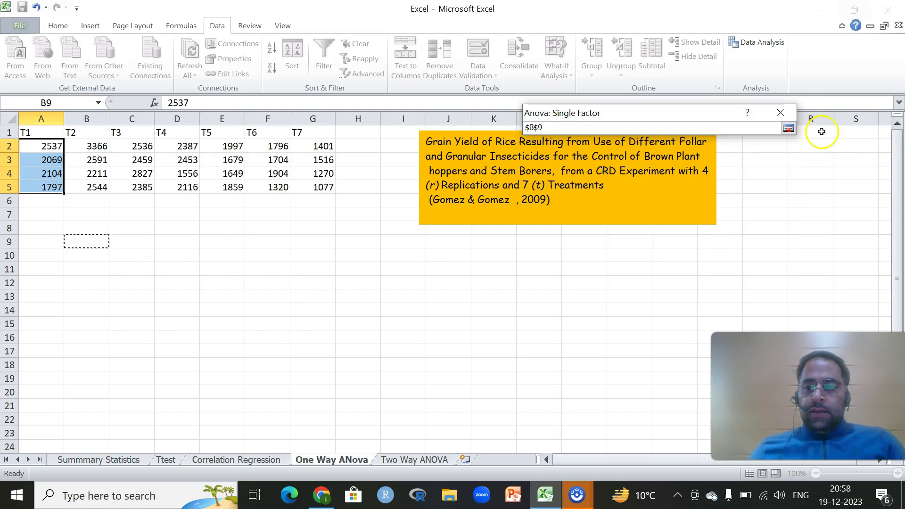
{"action": "left_click", "coordinate": [787, 128]}
{"action": "left_click", "coordinate": [765, 134]}
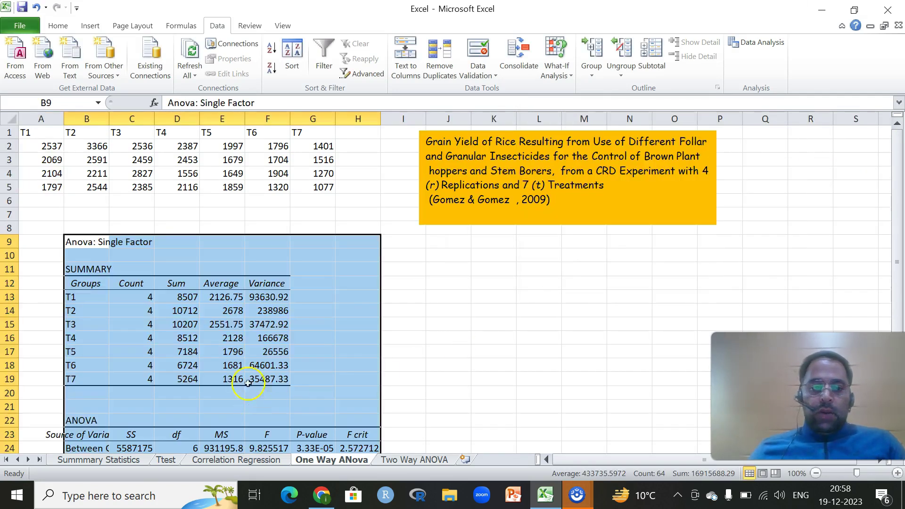
Widen columns B, G and H to show the ANOVA table's sources of variation, P-value and F crit in full
{"action": "scroll", "coordinate": [237, 373], "scroll_direction": "down", "scroll_amount": 4}
{"action": "left_click_drag", "start_coordinate": [108, 119], "coordinate": [245, 120]}
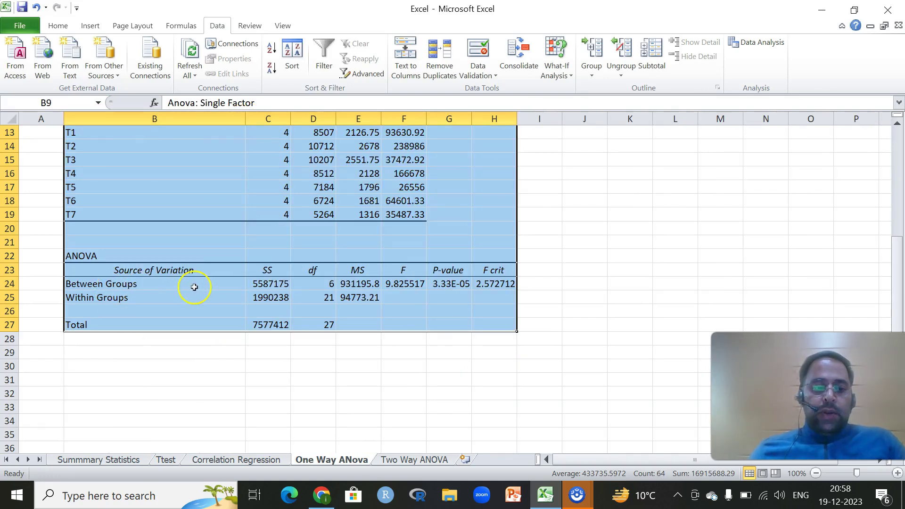
{"action": "scroll", "coordinate": [325, 273], "scroll_direction": "up", "scroll_amount": 4}
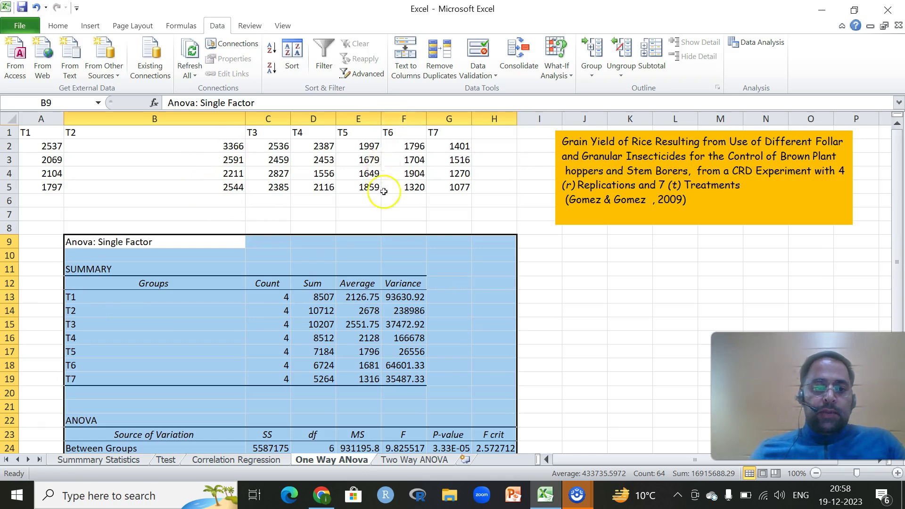
{"action": "scroll", "coordinate": [362, 202], "scroll_direction": "down", "scroll_amount": 6}
{"action": "left_click", "coordinate": [332, 201]}
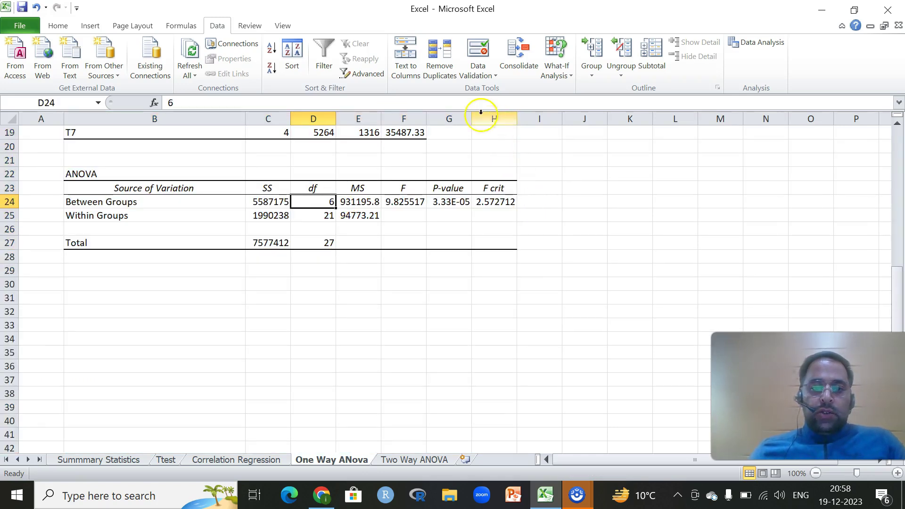
{"action": "left_click_drag", "start_coordinate": [471, 116], "coordinate": [635, 118]}
Compare the Between Groups P-value, F and F crit in the ANOVA table, and narrow column B
{"action": "left_click", "coordinate": [578, 210]}
{"action": "left_click", "coordinate": [505, 203]}
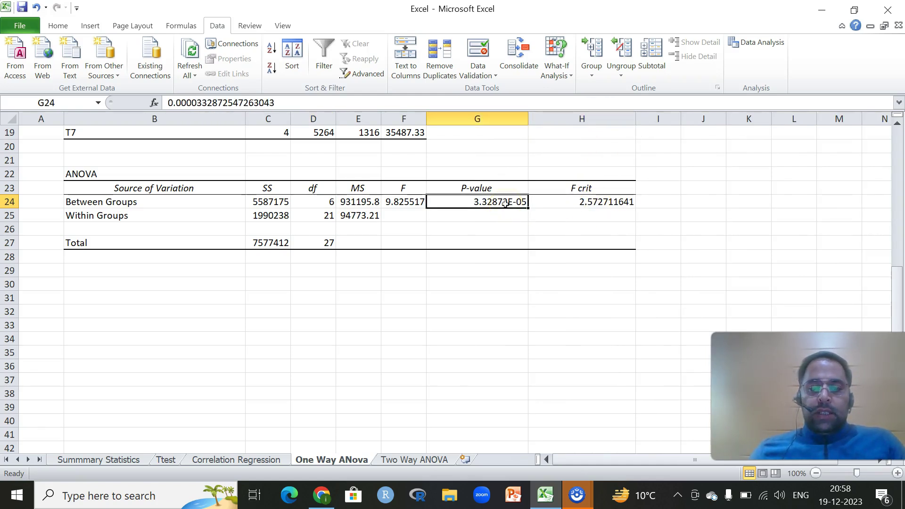
{"action": "left_click", "coordinate": [398, 201]}
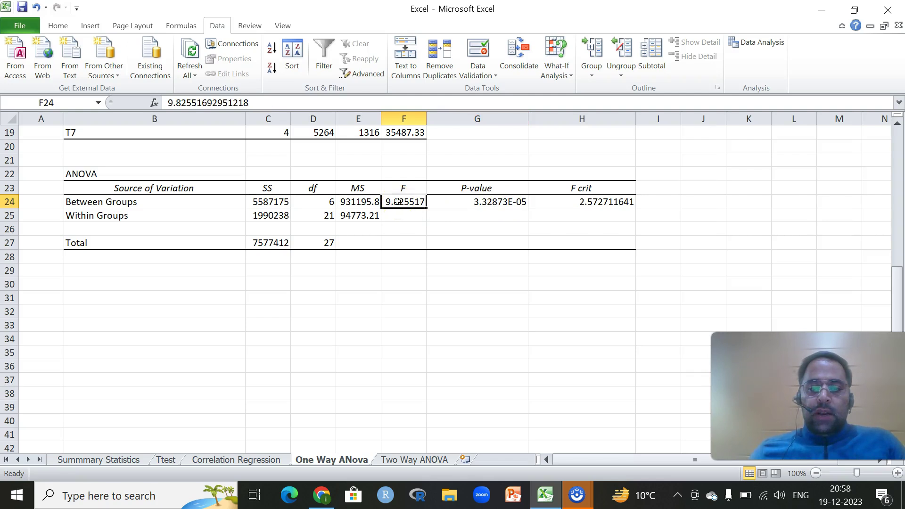
{"action": "left_click", "coordinate": [612, 202]}
{"action": "scroll", "coordinate": [565, 231], "scroll_direction": "up", "scroll_amount": 6}
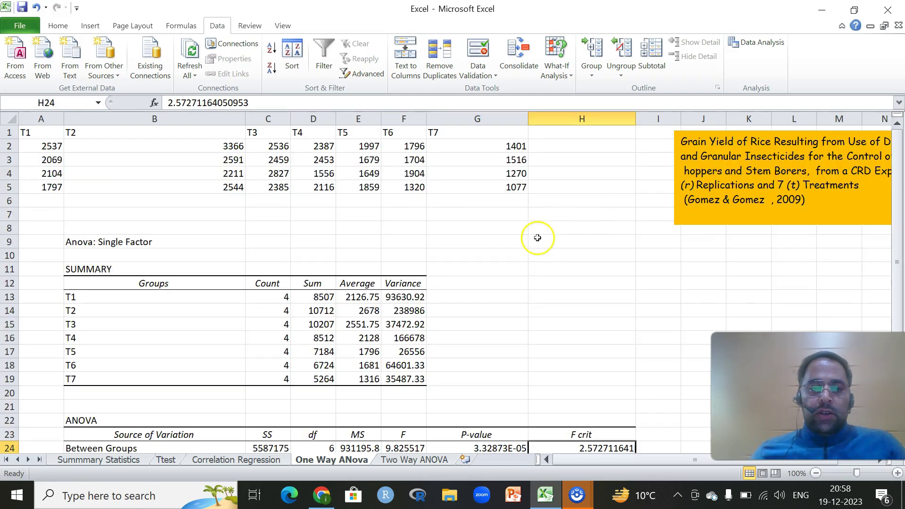
{"action": "left_click_drag", "start_coordinate": [245, 113], "coordinate": [133, 118]}
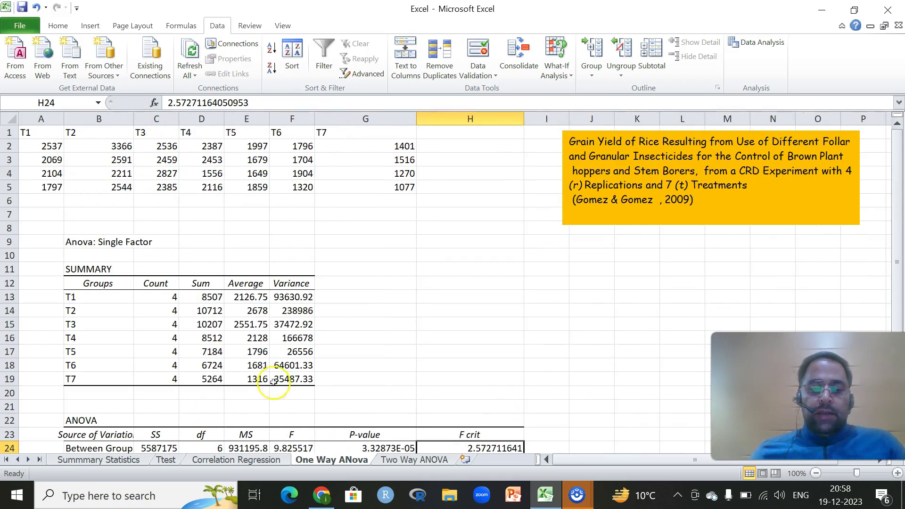
On the Two Way ANOVA sheet, start an Anova: Two-Factor Without Replication analysis for the rice variety yield data
{"action": "left_click", "coordinate": [426, 459]}
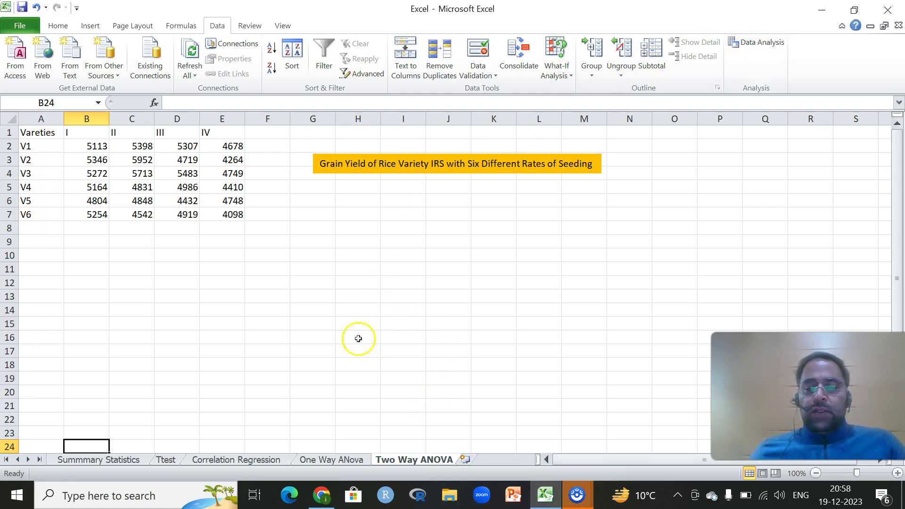
{"action": "left_click", "coordinate": [758, 42]}
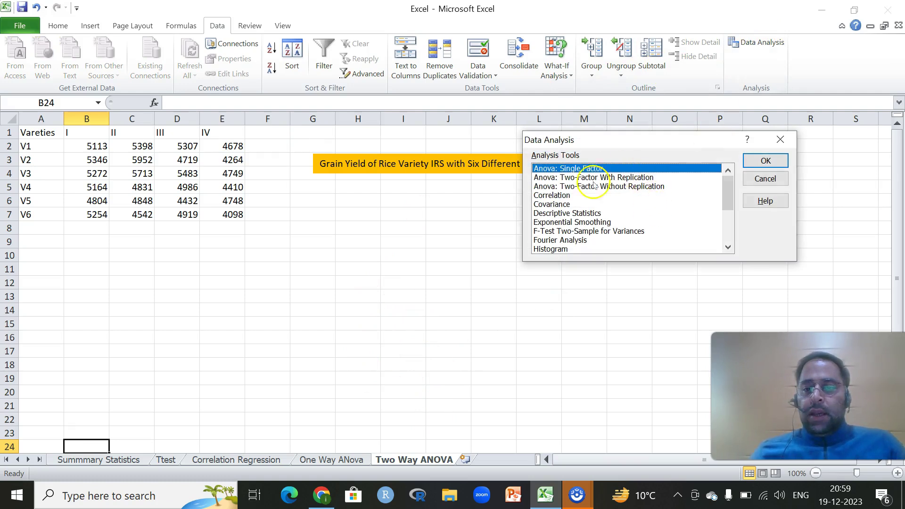
{"action": "left_click", "coordinate": [631, 186]}
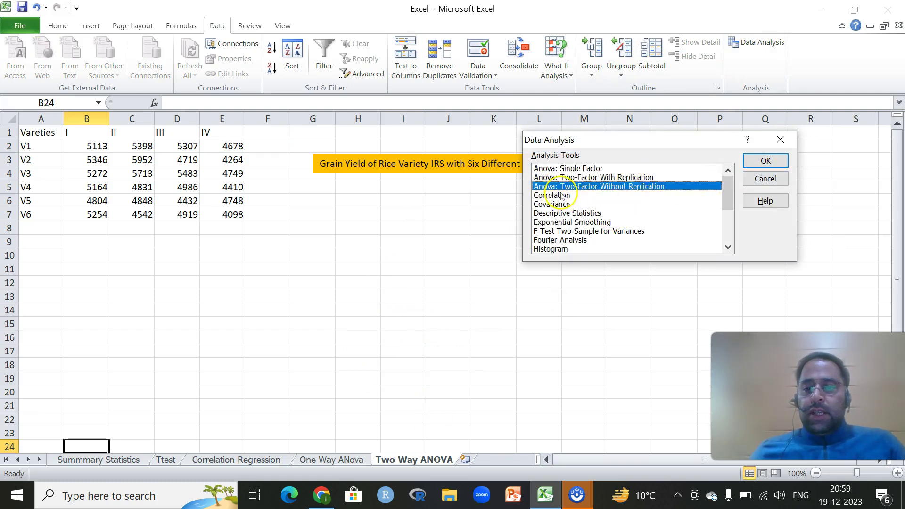
{"action": "left_click", "coordinate": [763, 160]}
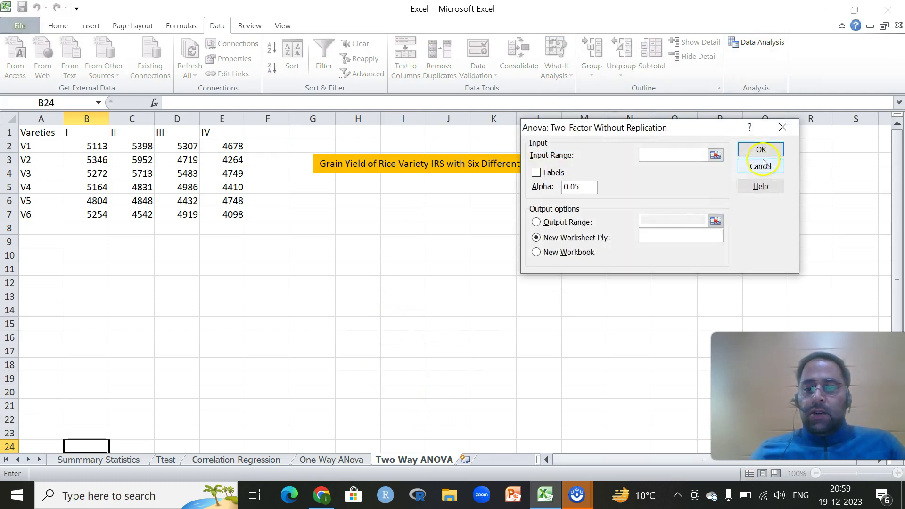
Run the two-factor ANOVA on $A$1:$E$7 with labels included, alpha 0.05, and output to $A$12
{"action": "left_click", "coordinate": [714, 155]}
{"action": "left_click_drag", "start_coordinate": [29, 136], "coordinate": [229, 207]}
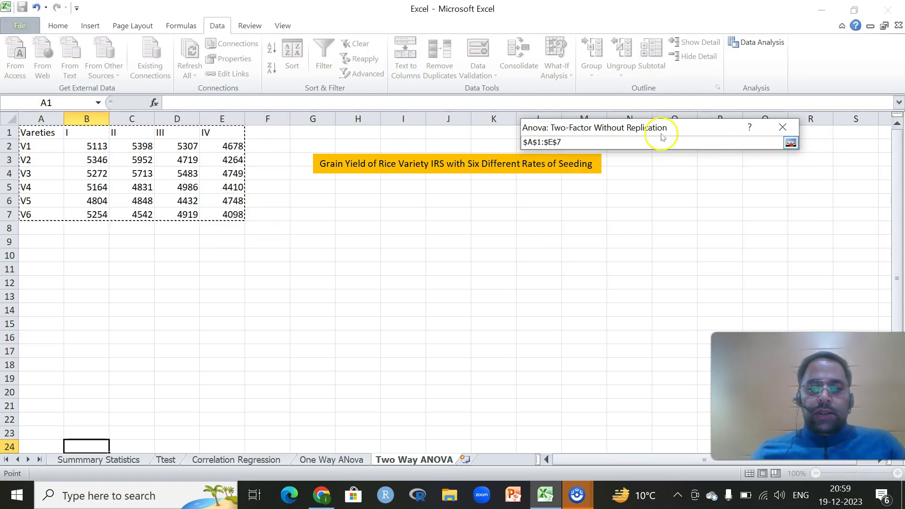
{"action": "left_click", "coordinate": [790, 142]}
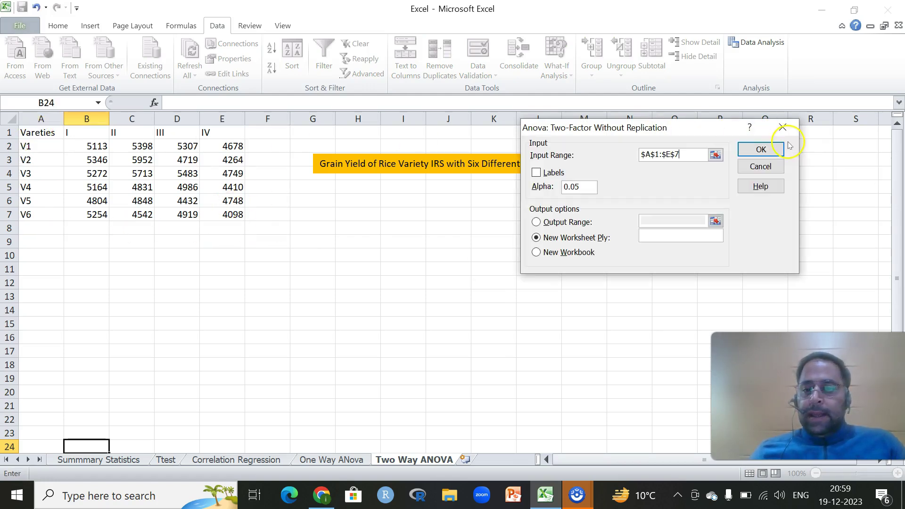
{"action": "left_click", "coordinate": [537, 172]}
{"action": "left_click", "coordinate": [547, 222]}
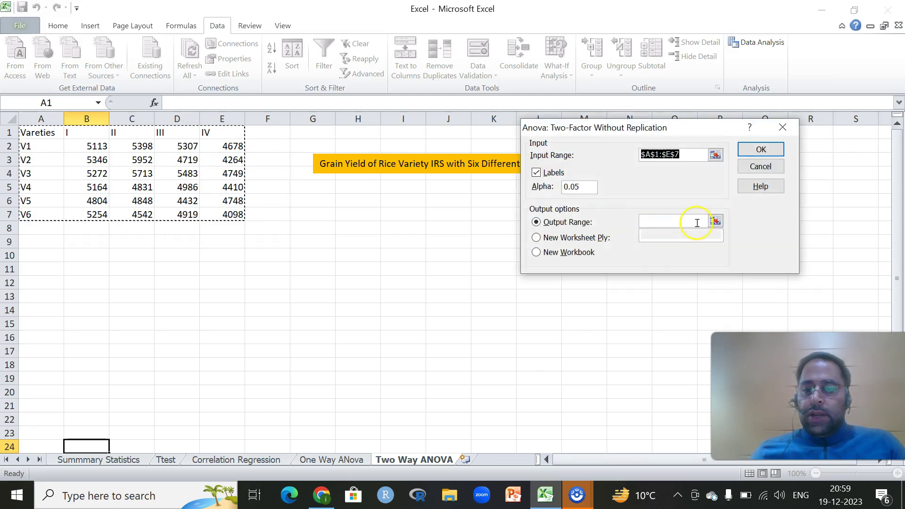
{"action": "left_click", "coordinate": [714, 218]}
{"action": "left_click", "coordinate": [59, 283]}
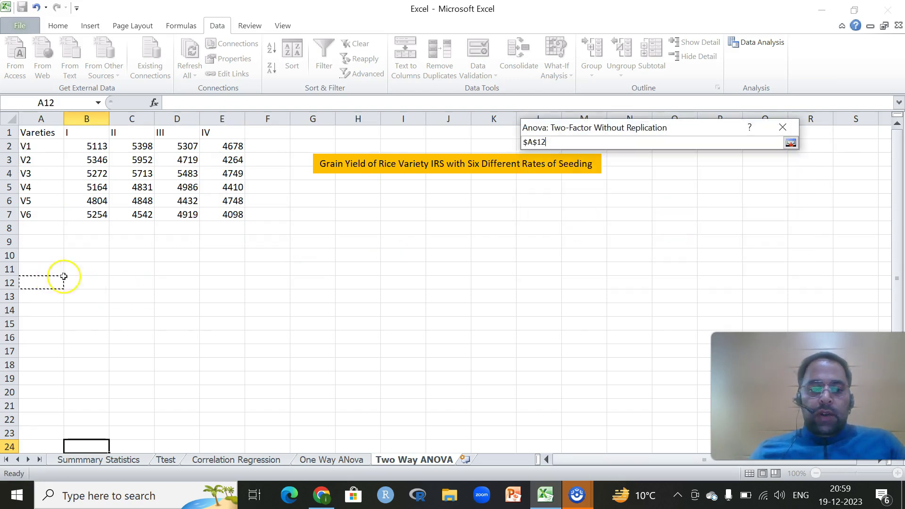
{"action": "left_click", "coordinate": [790, 143]}
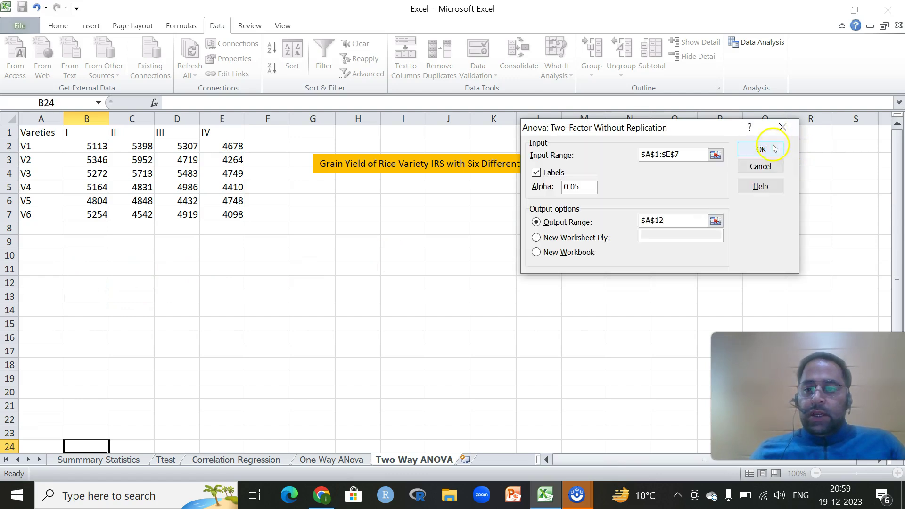
{"action": "left_click", "coordinate": [760, 149]}
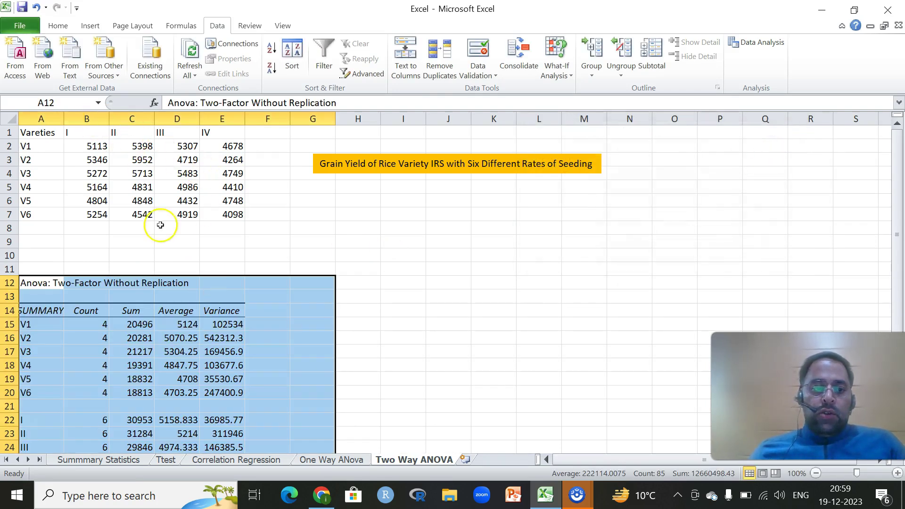
Examine the two-factor ANOVA output, comparing the Rows df, F, F crit and P-value with the variety data at the top of the sheet
{"action": "scroll", "coordinate": [157, 226], "scroll_direction": "down", "scroll_amount": 5}
{"action": "scroll", "coordinate": [94, 233], "scroll_direction": "up", "scroll_amount": 5}
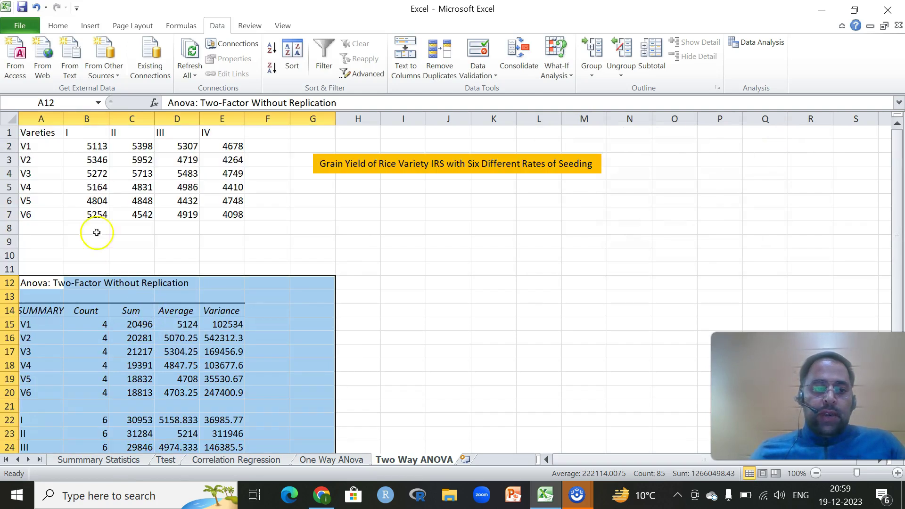
{"action": "scroll", "coordinate": [72, 236], "scroll_direction": "down", "scroll_amount": 5}
{"action": "scroll", "coordinate": [69, 234], "scroll_direction": "up", "scroll_amount": 5}
{"action": "scroll", "coordinate": [70, 234], "scroll_direction": "down", "scroll_amount": 7}
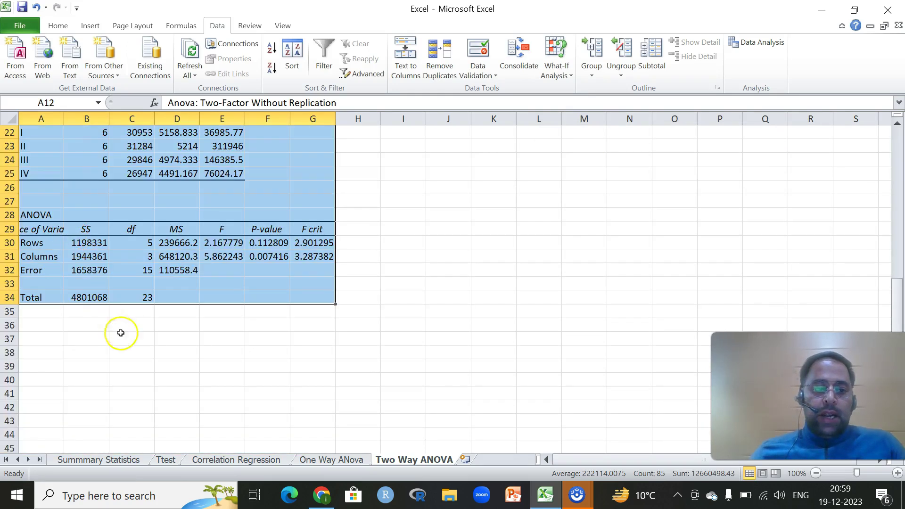
{"action": "left_click", "coordinate": [149, 243]}
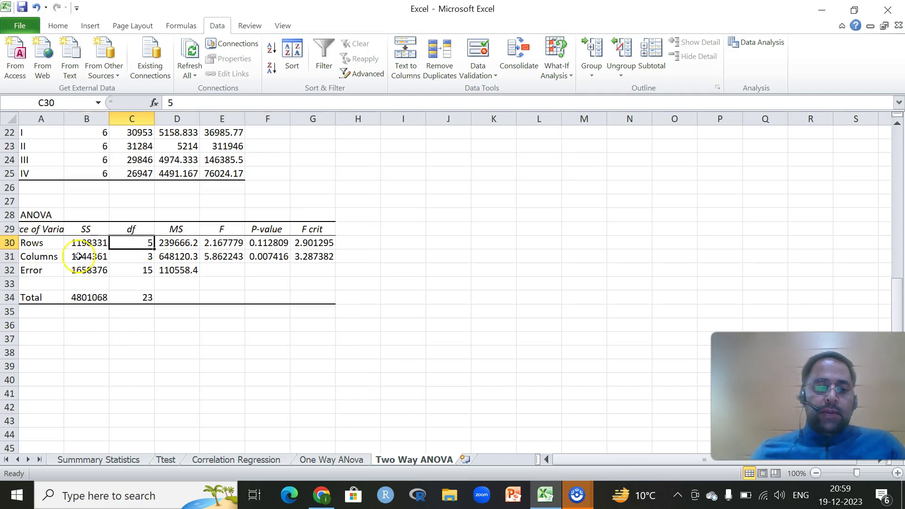
{"action": "left_click", "coordinate": [233, 242]}
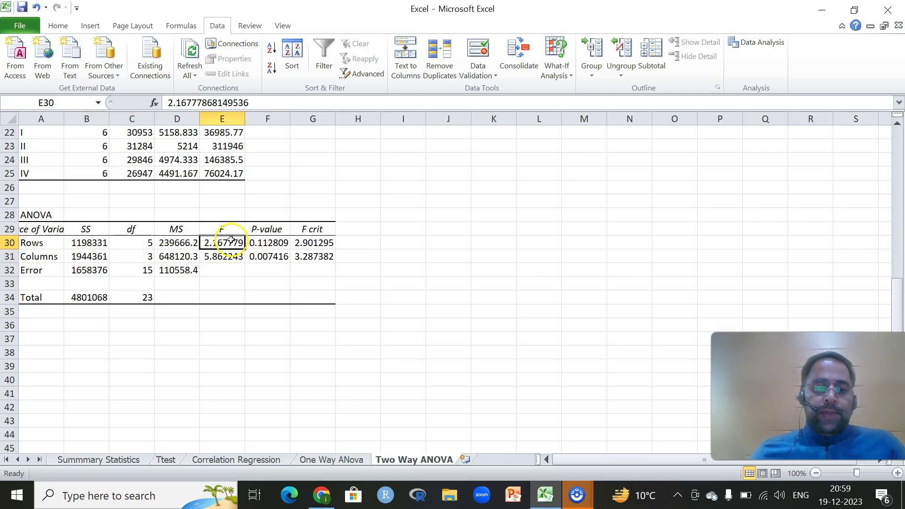
{"action": "left_click", "coordinate": [317, 243]}
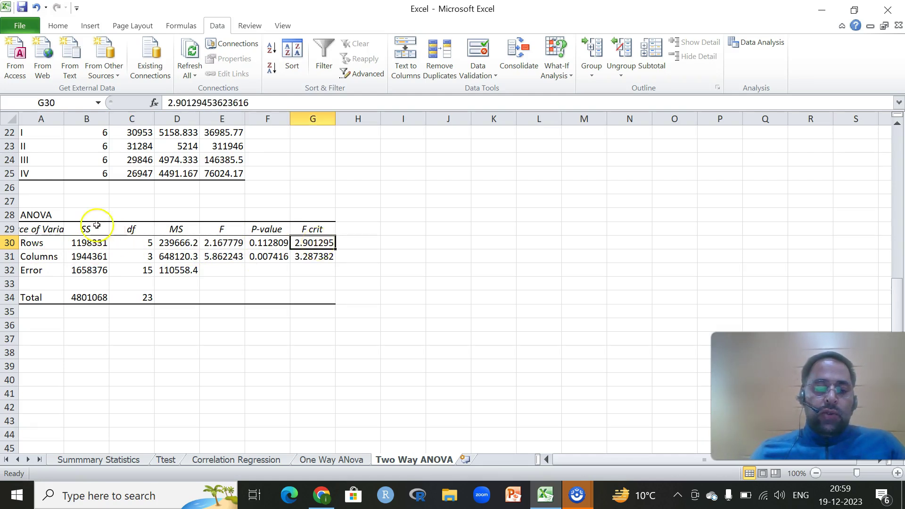
{"action": "scroll", "coordinate": [90, 221], "scroll_direction": "up", "scroll_amount": 6}
{"action": "scroll", "coordinate": [35, 187], "scroll_direction": "up", "scroll_amount": 1}
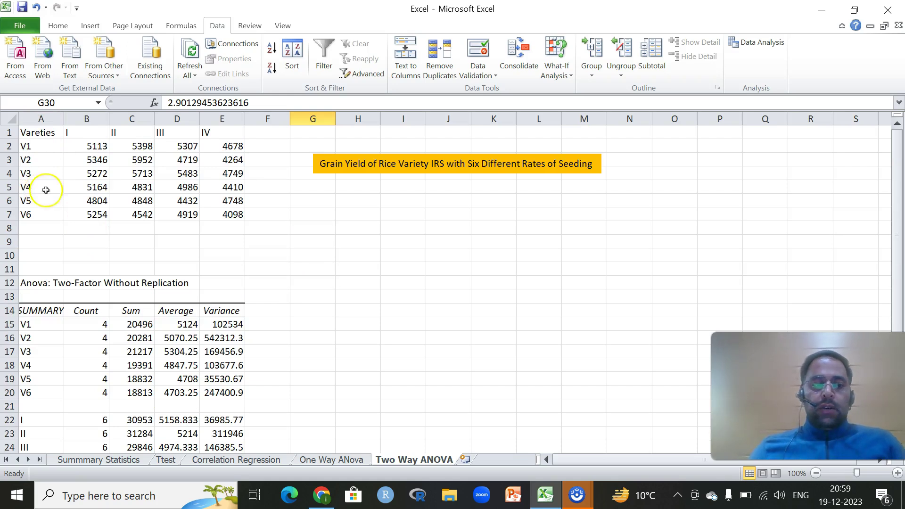
{"action": "scroll", "coordinate": [46, 189], "scroll_direction": "down", "scroll_amount": 8}
{"action": "left_click", "coordinate": [277, 201]}
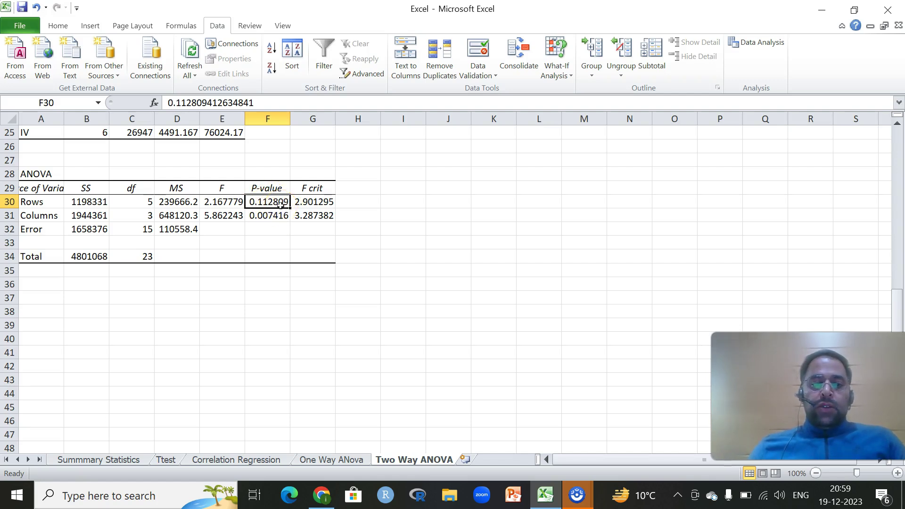
{"action": "scroll", "coordinate": [279, 204], "scroll_direction": "up", "scroll_amount": 8}
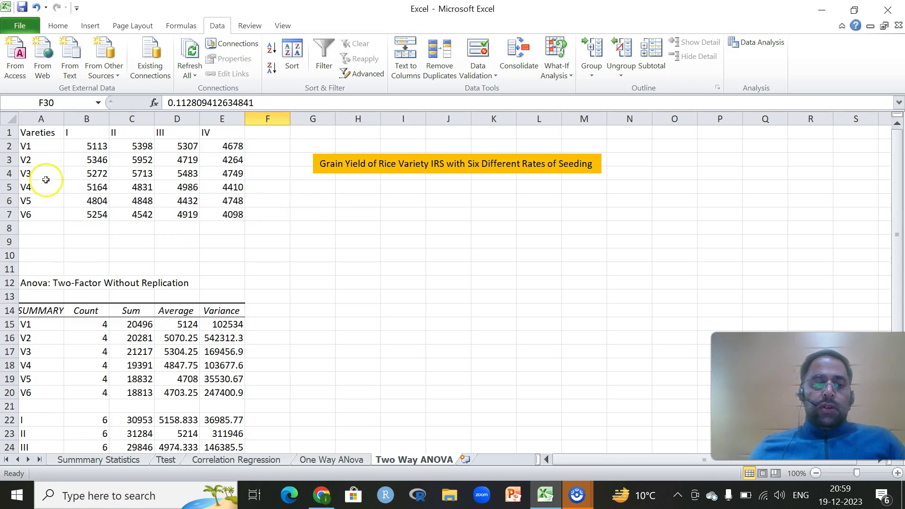